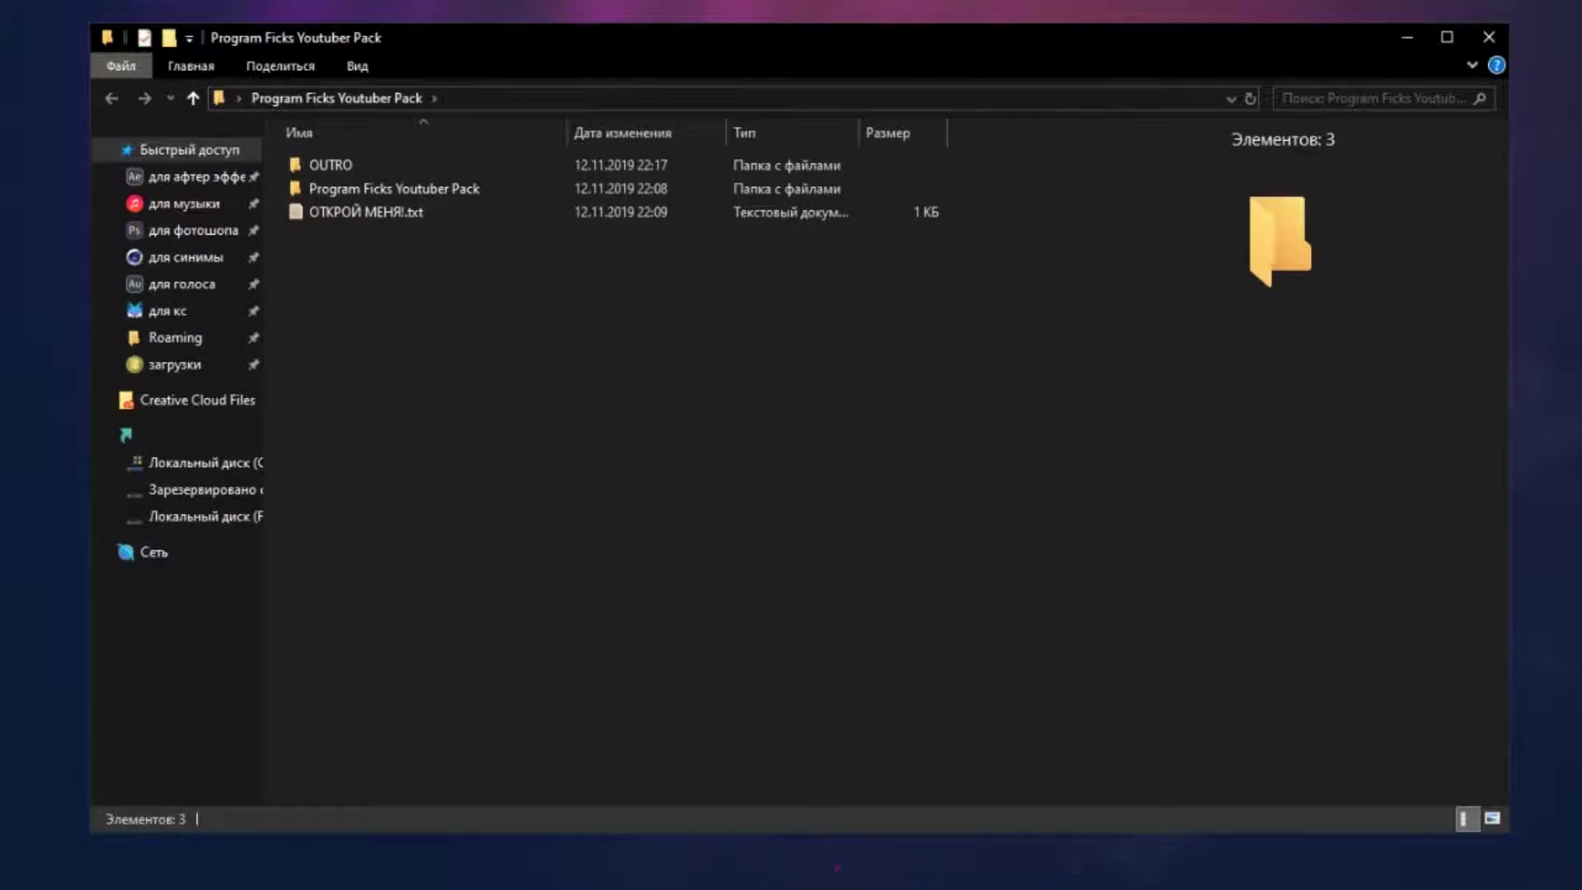
Open Youtuber Subscribe Pack (CS5.5).aep from the Program Ficks Youtuber Pack folder in After Effects.
double_click(394, 188)
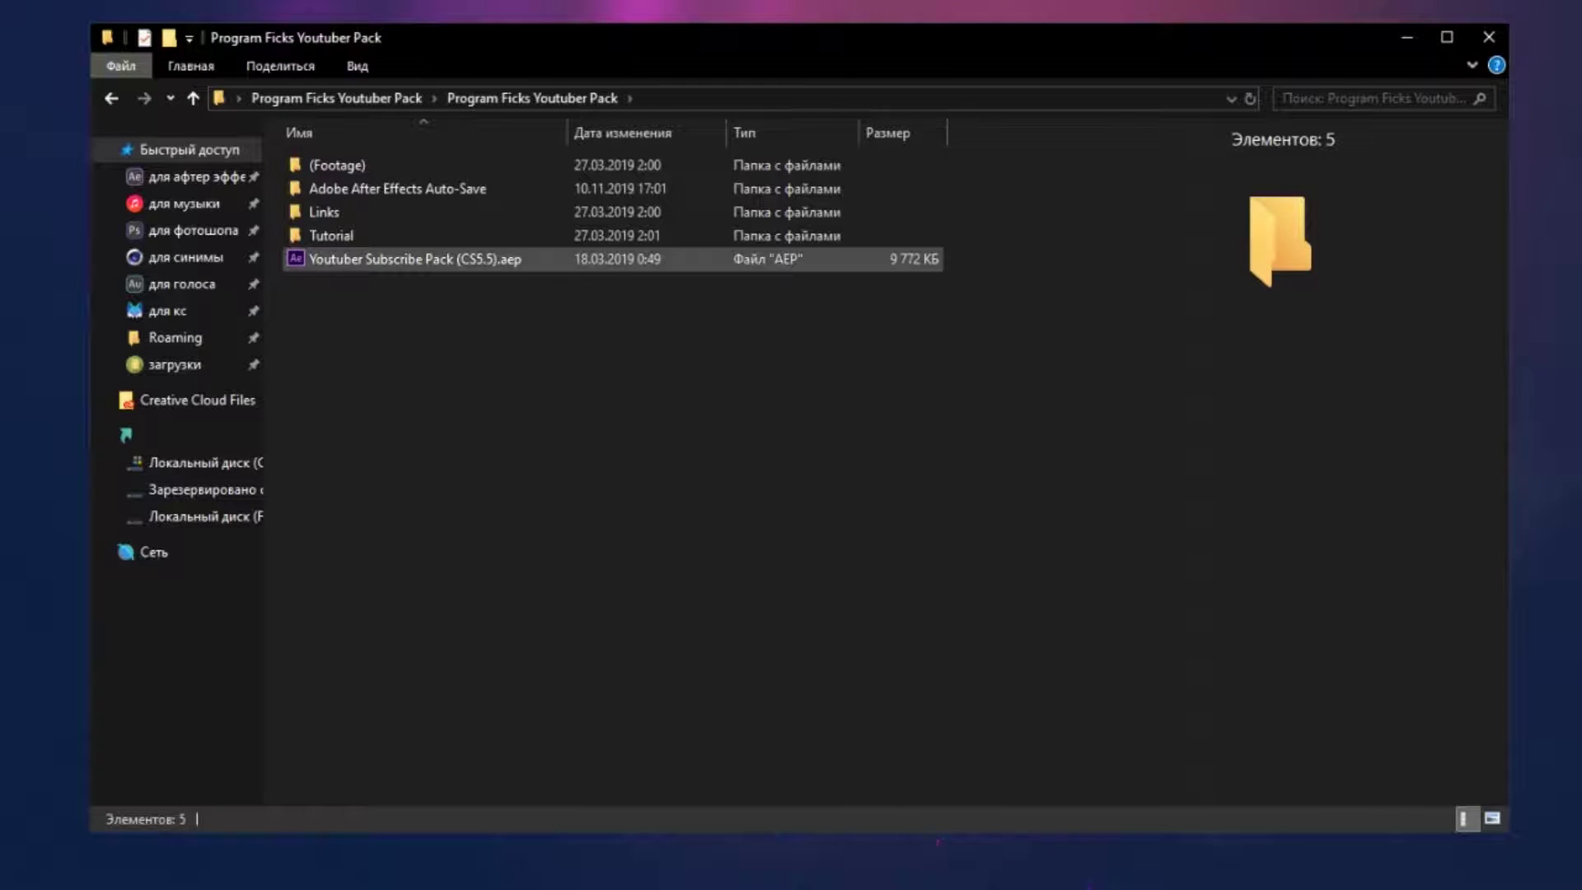
double_click(415, 258)
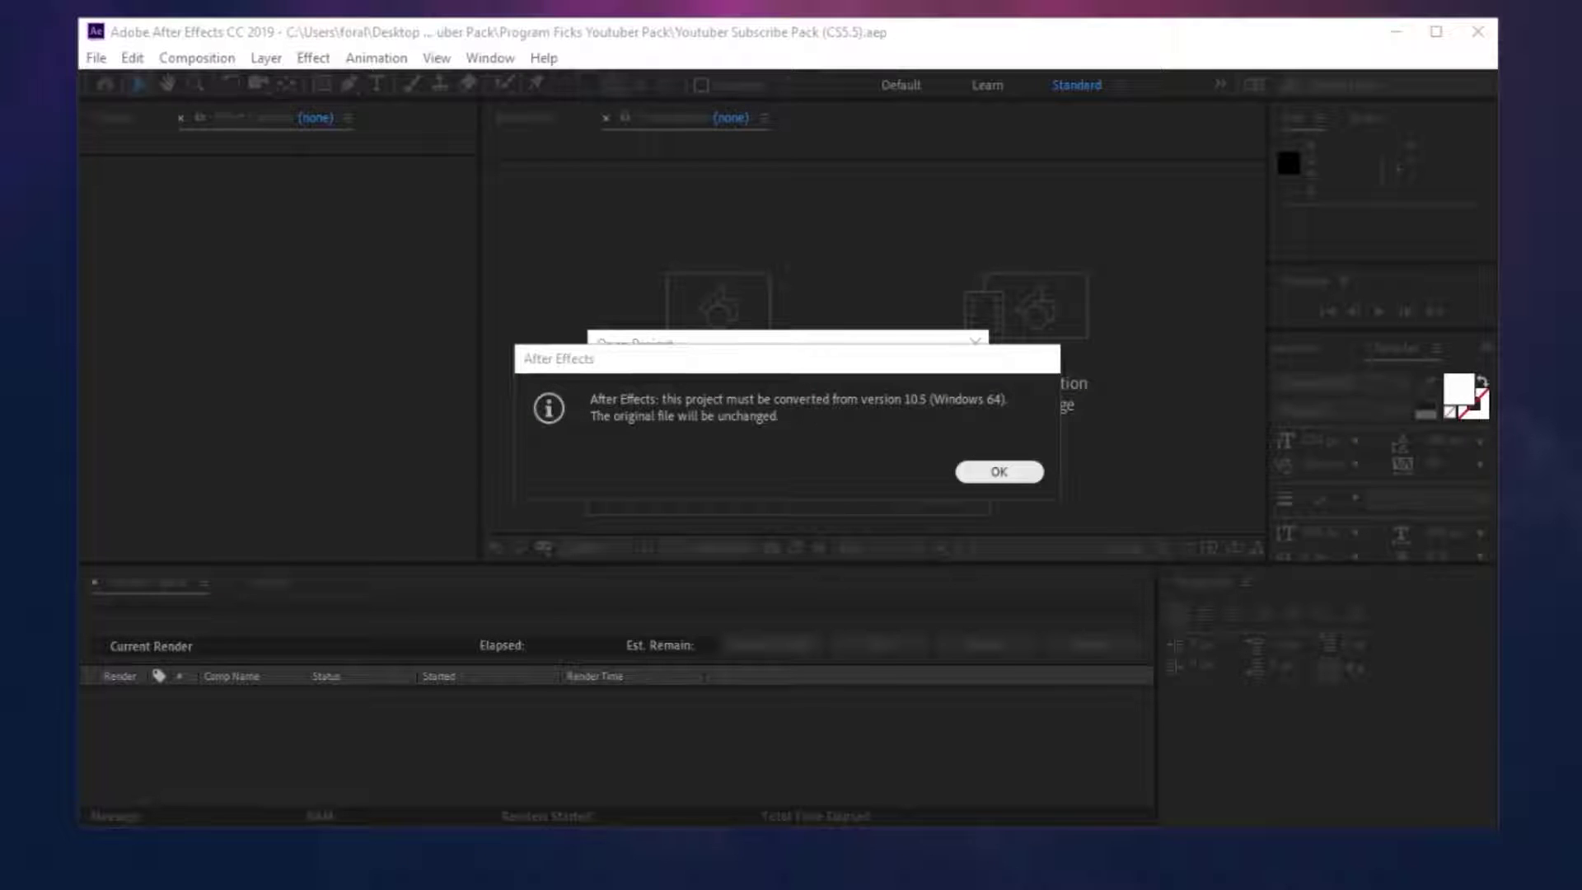
Accept the version 10.5 conversion and preview the PREVEW 1080P composition's sections.
key("Return")
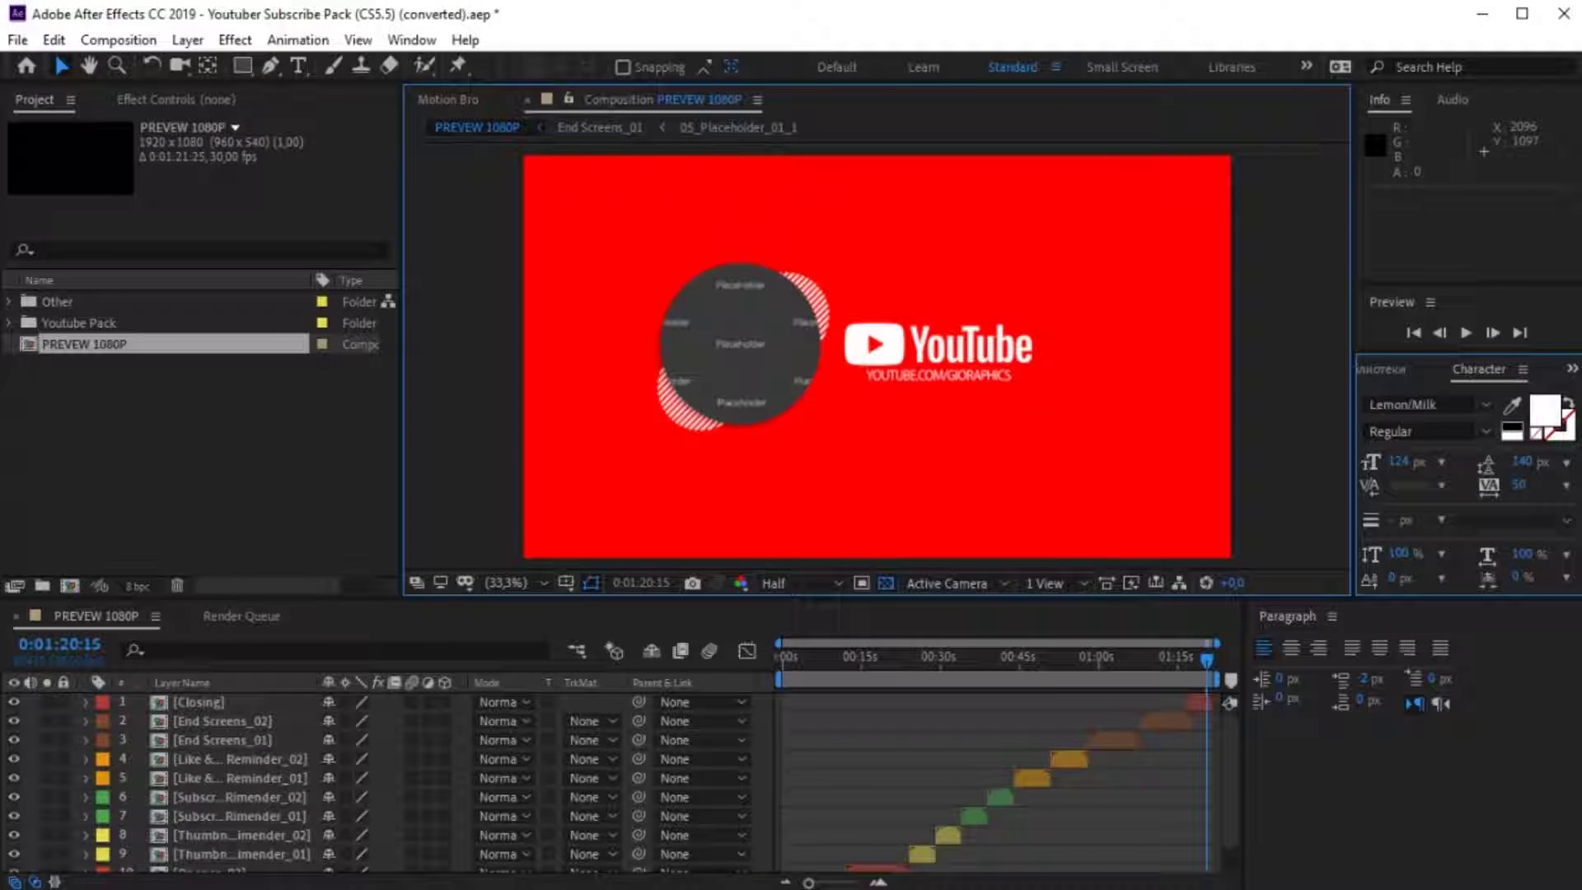
left_click_drag(1207, 656, 1149, 657)
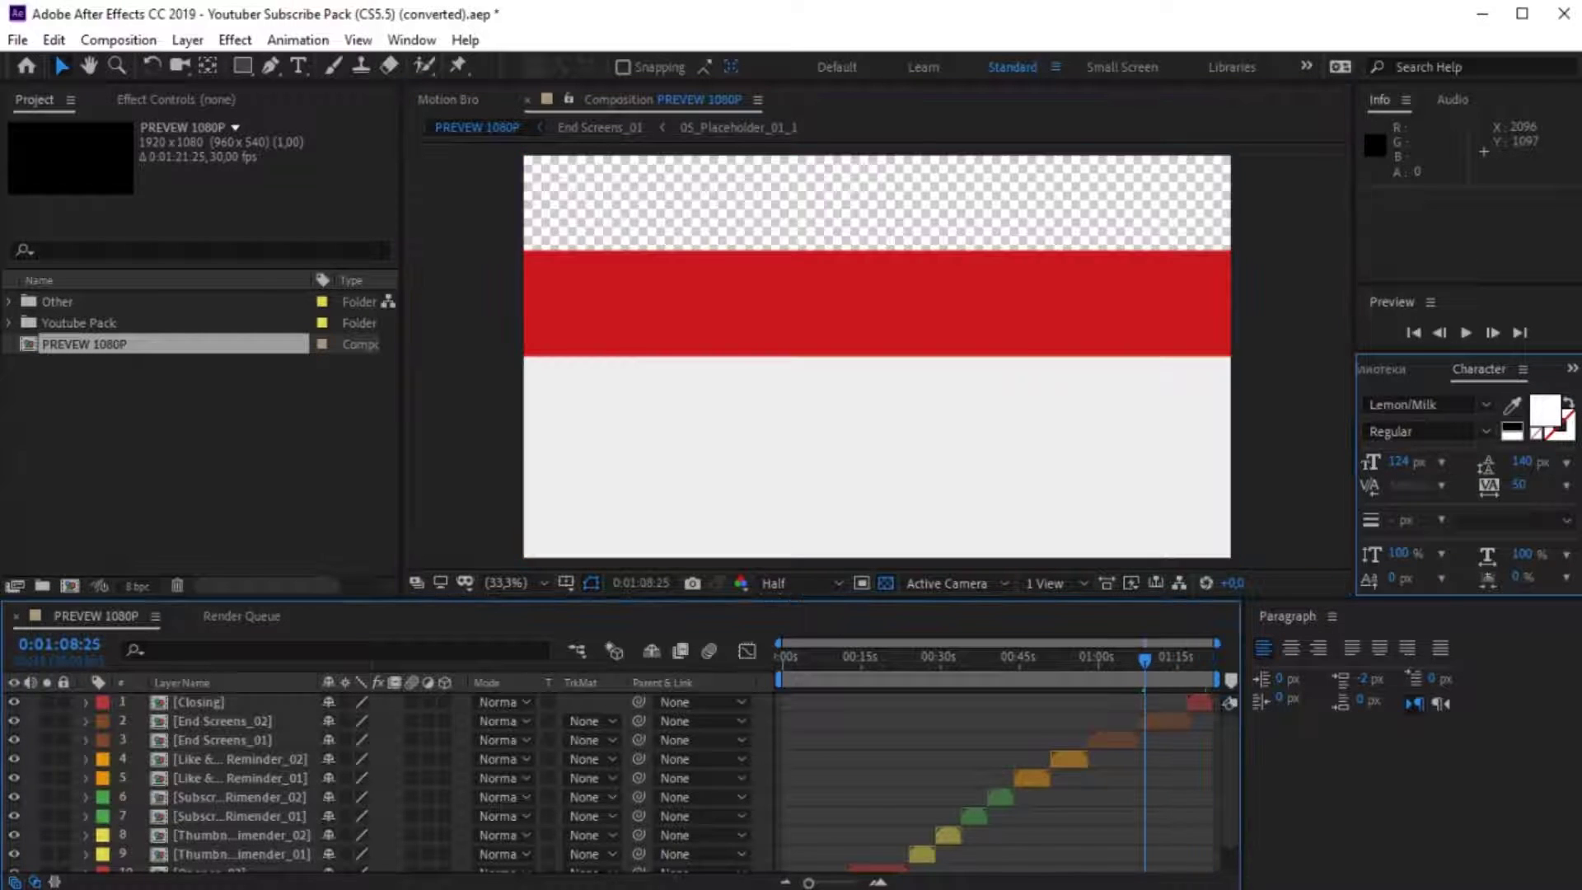
key("space")
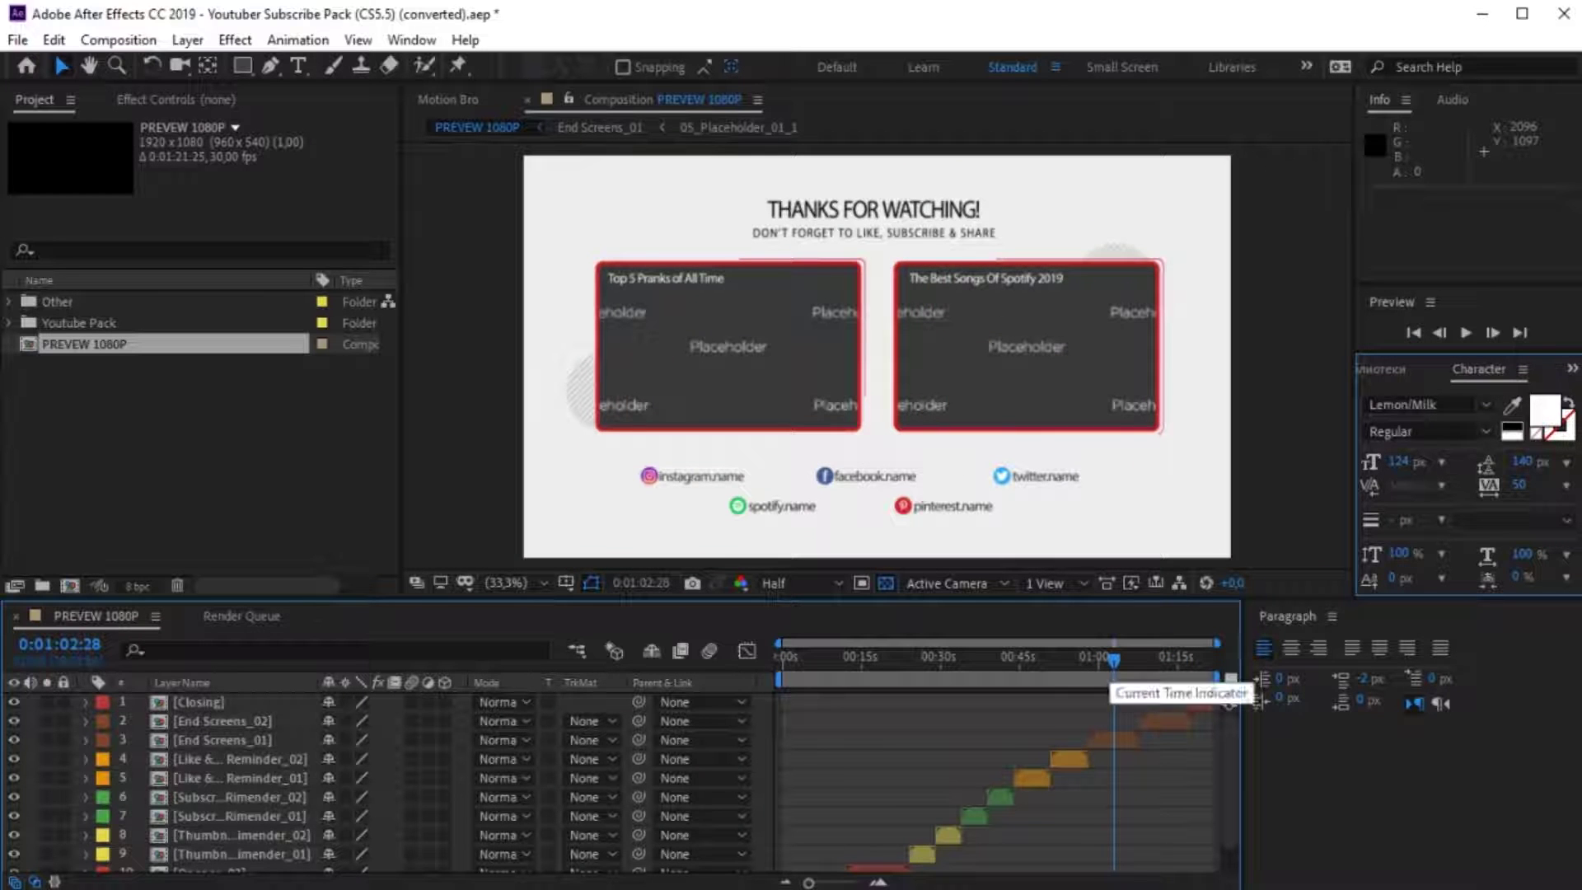
left_click(1067, 657)
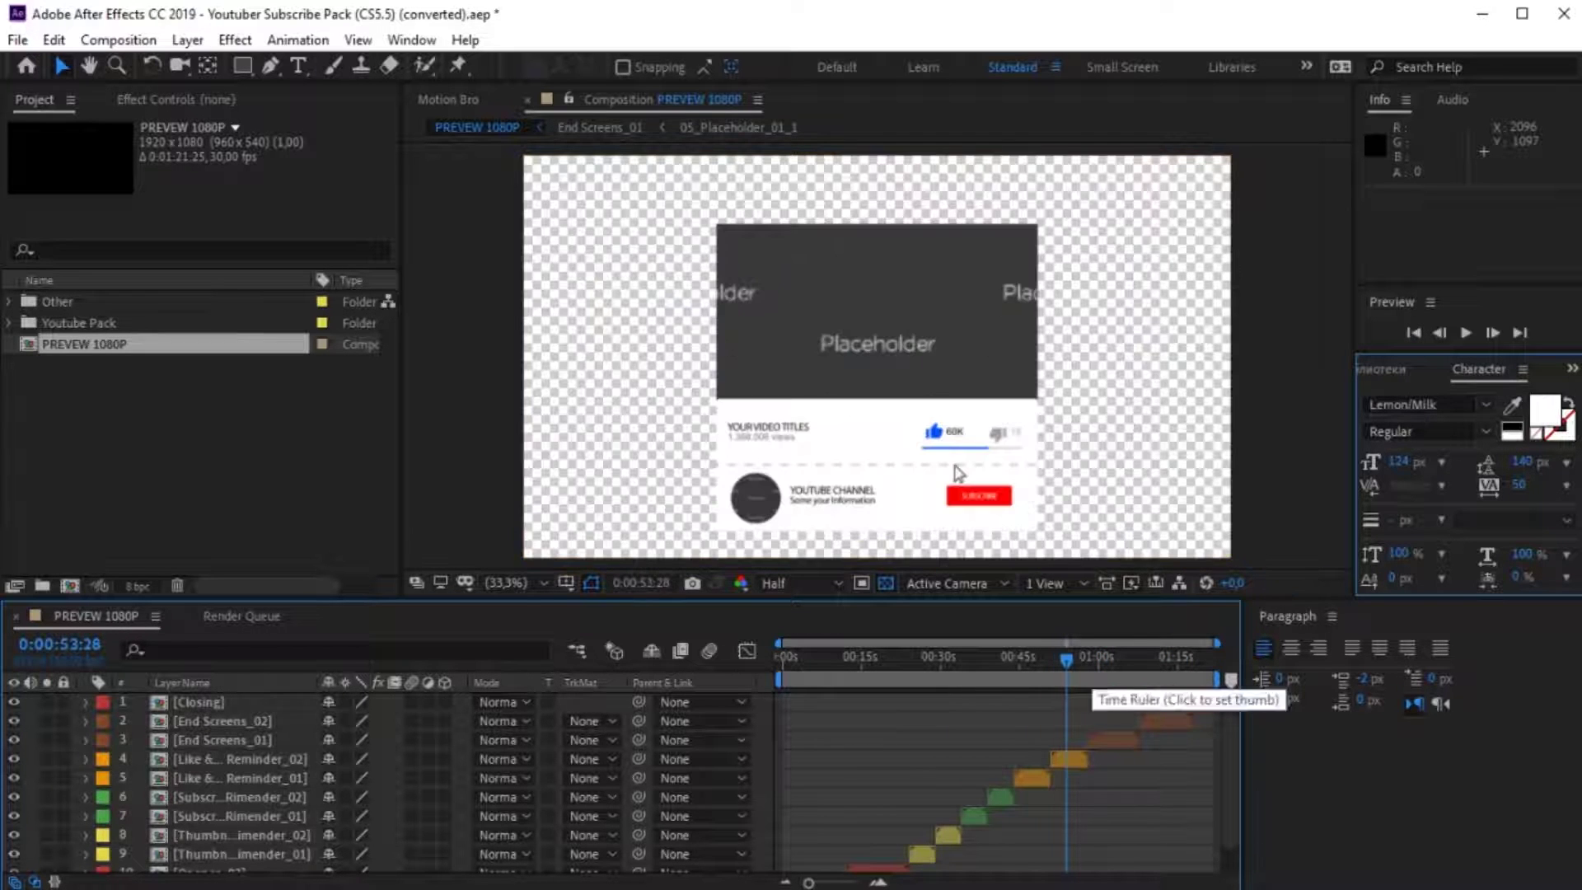
mouse_move(1007, 657)
left_mouse_down()
mouse_move(813, 657)
mouse_move(832, 657)
left_mouse_up()
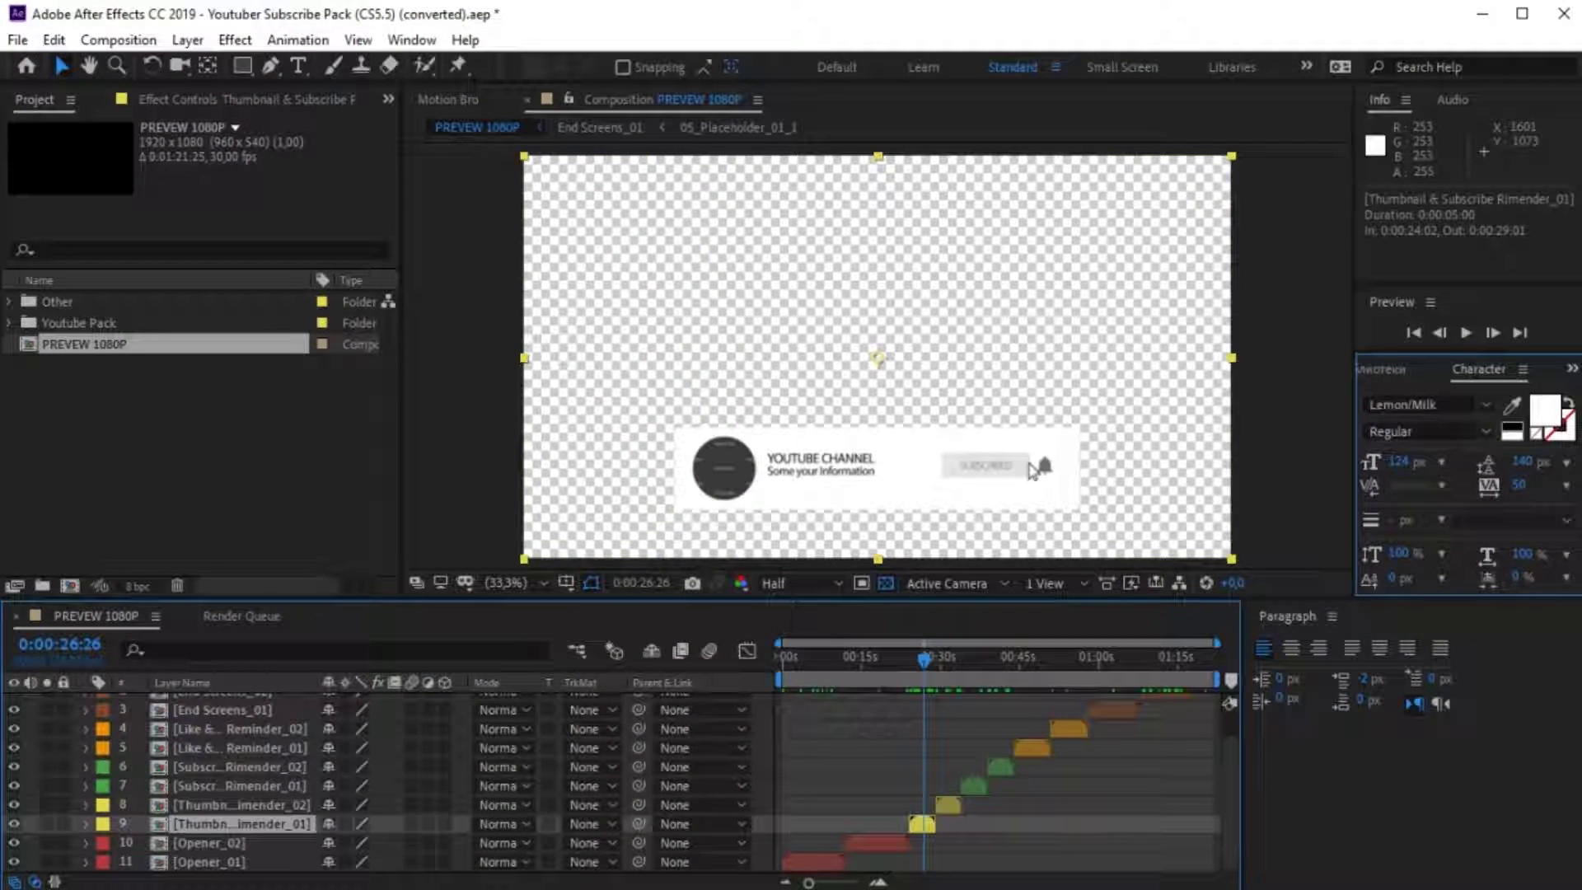
Open Thumbnail & Subscribe Rimender_01 and show the Controller layer's color effect controls.
double_click(1030, 472)
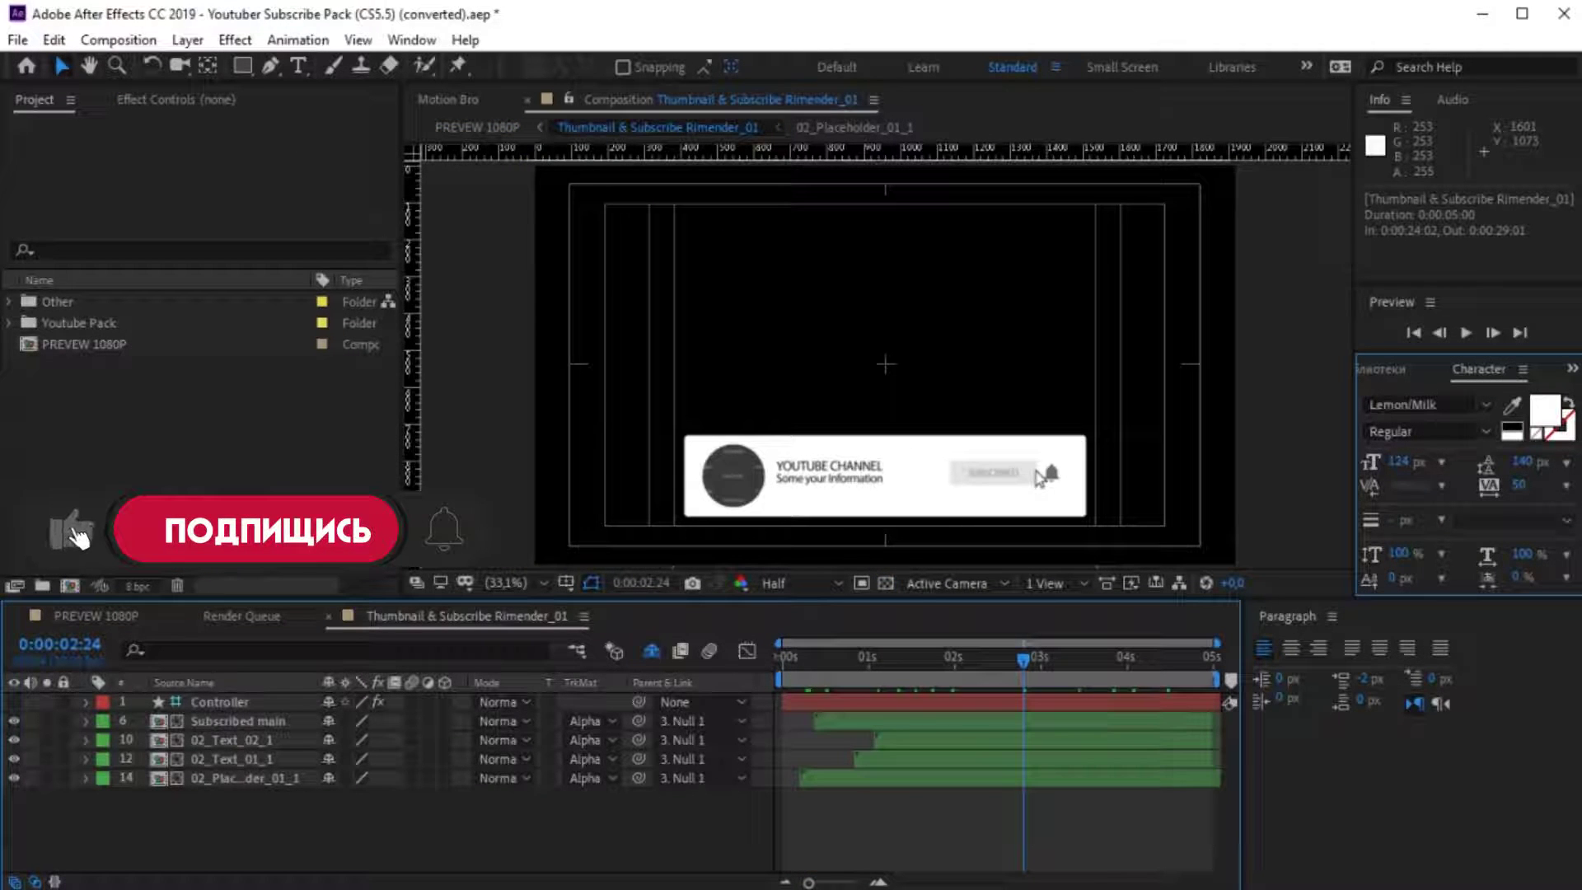
left_click(220, 701)
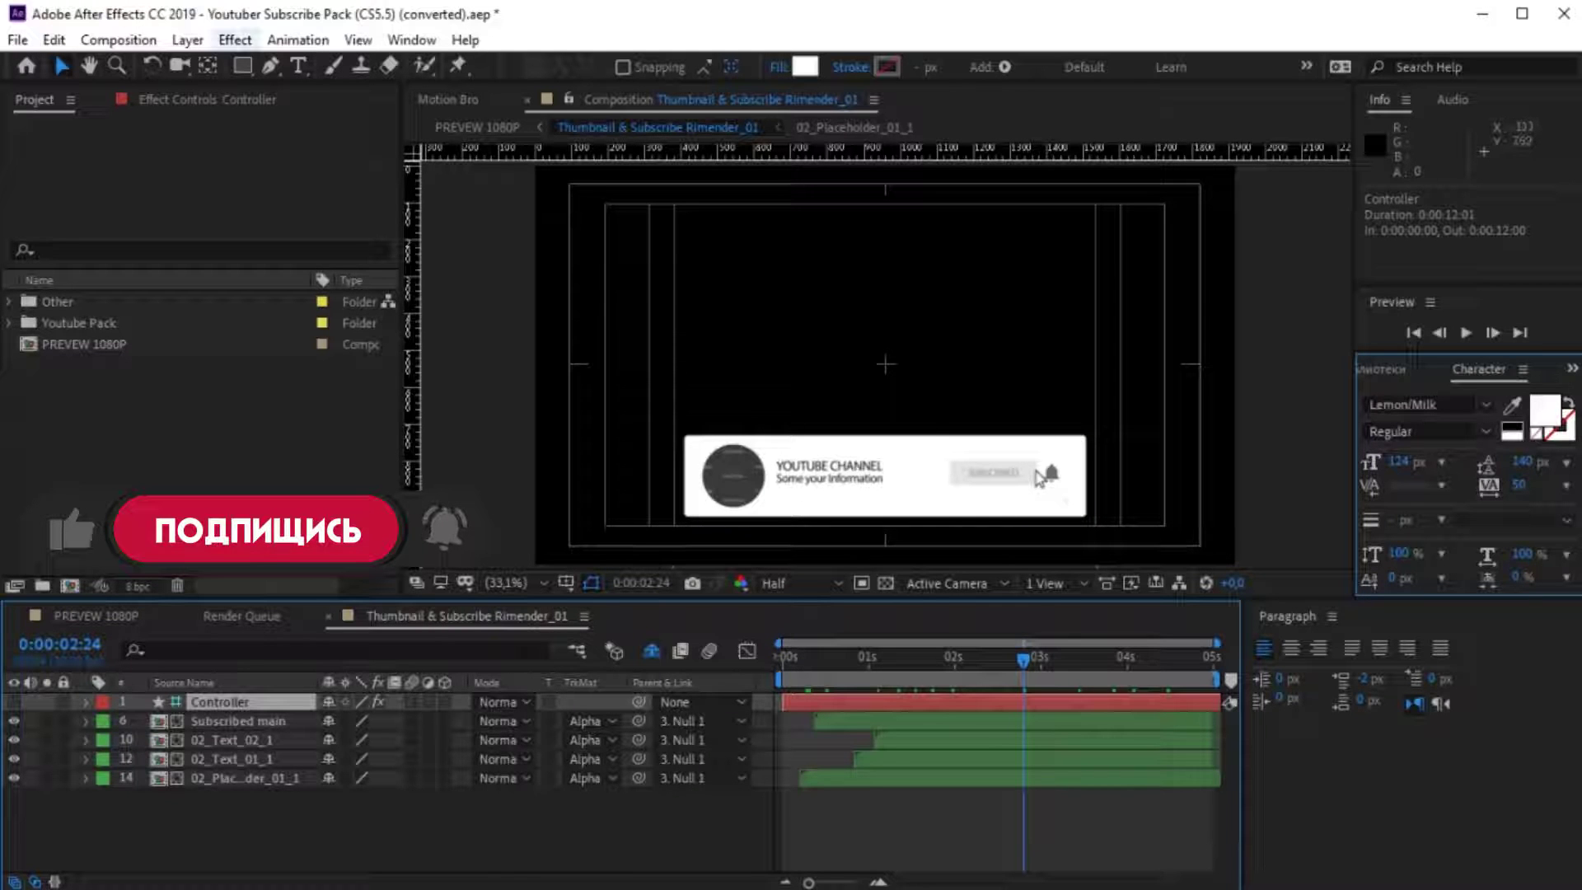
key("F3")
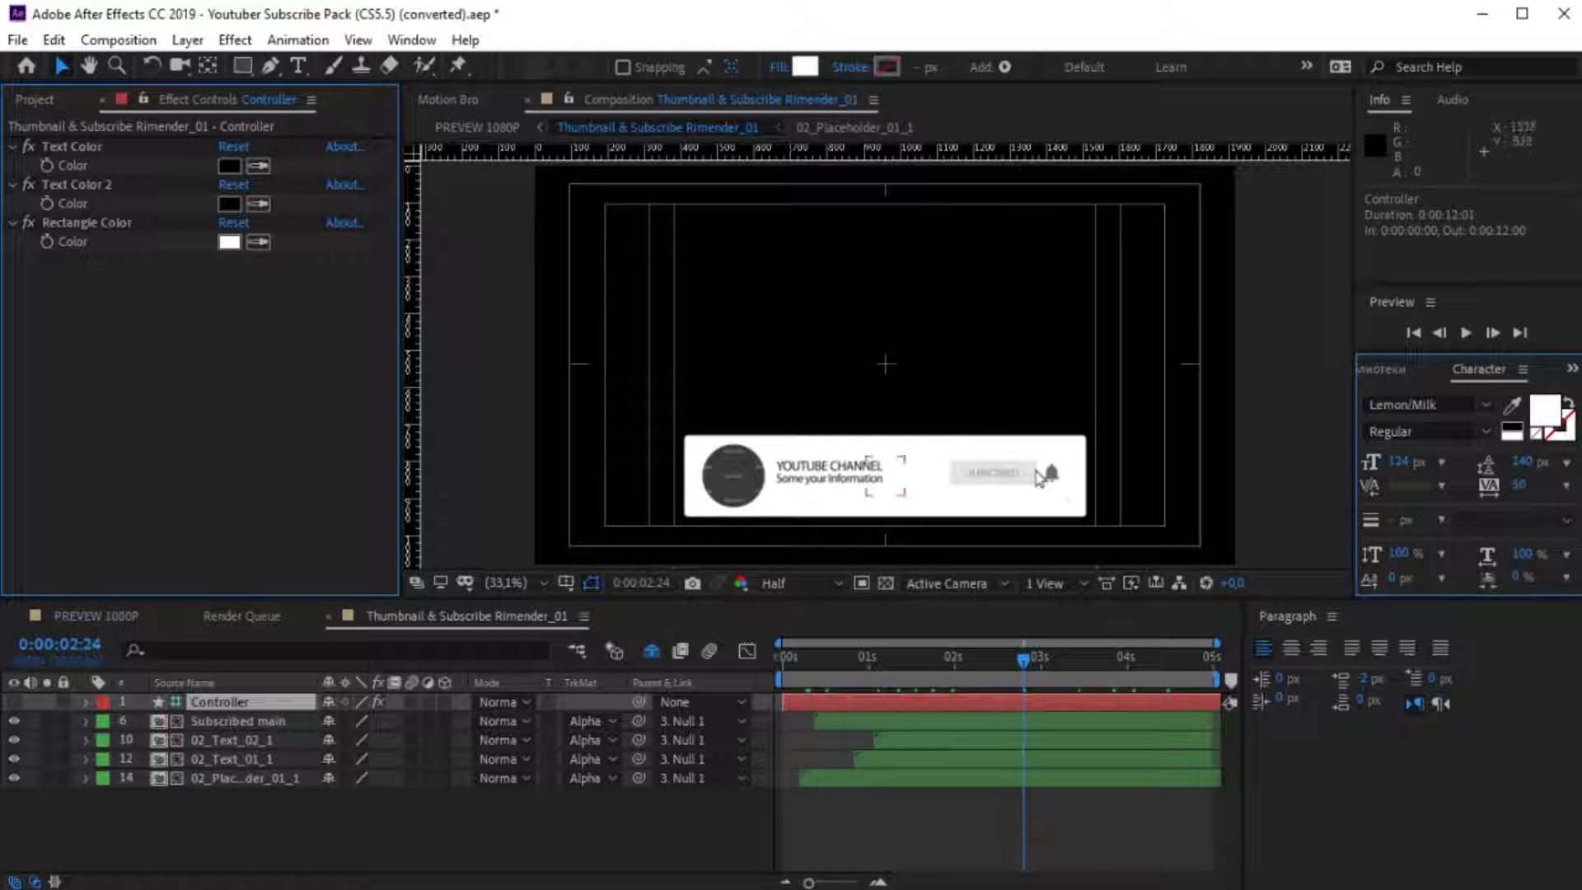
Set the Controller's Rectangle Color to 303030 and Text Color 2 to light grey BCBCBC.
left_click(229, 241)
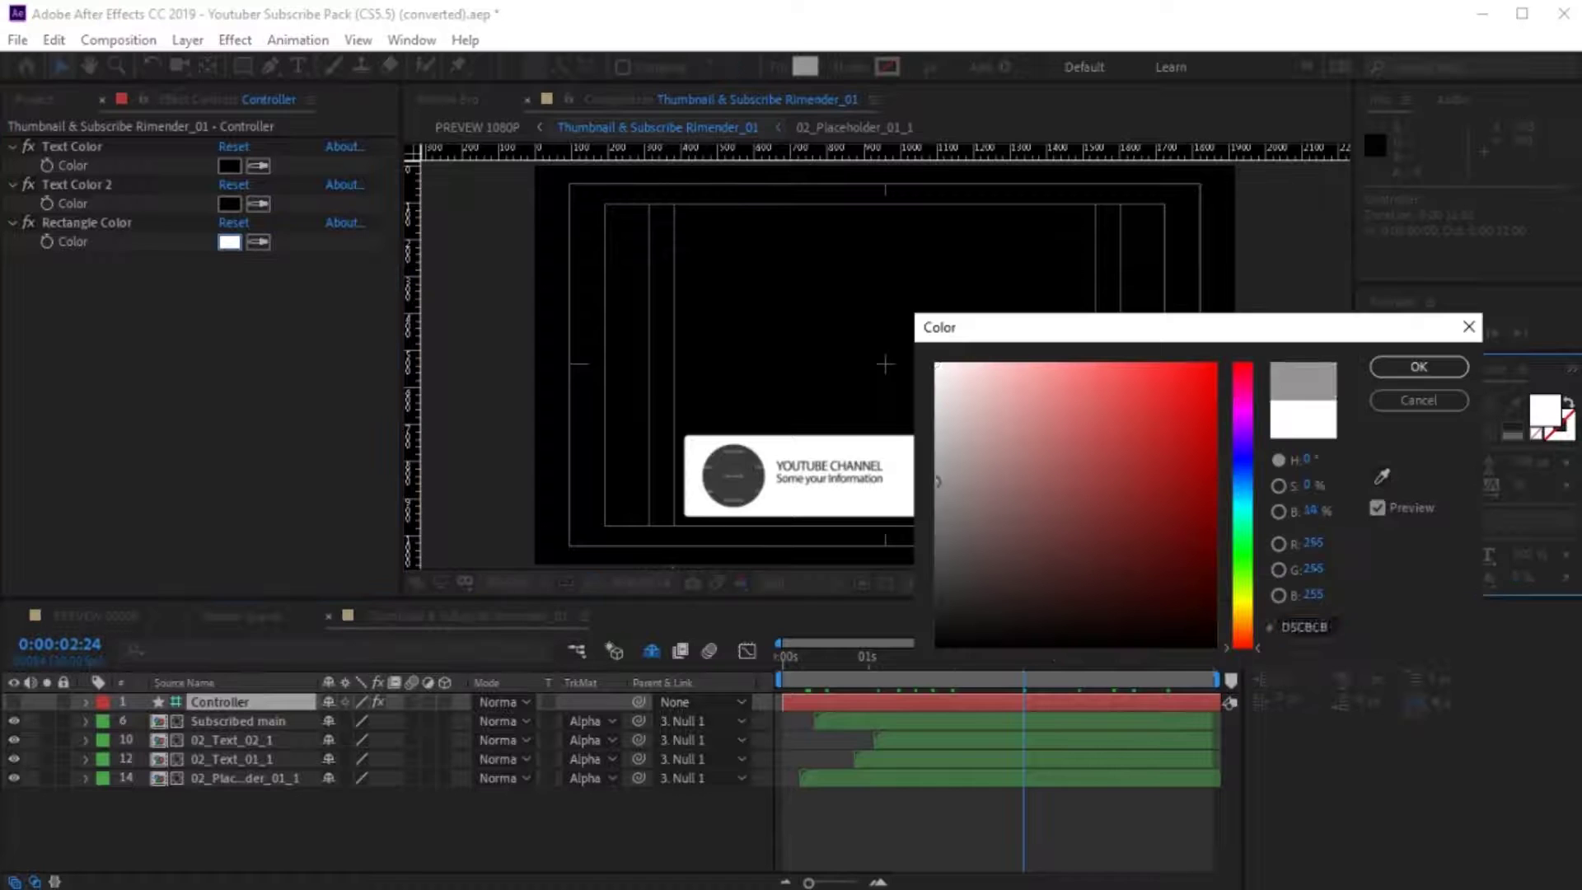
left_click_drag(937, 481, 936, 593)
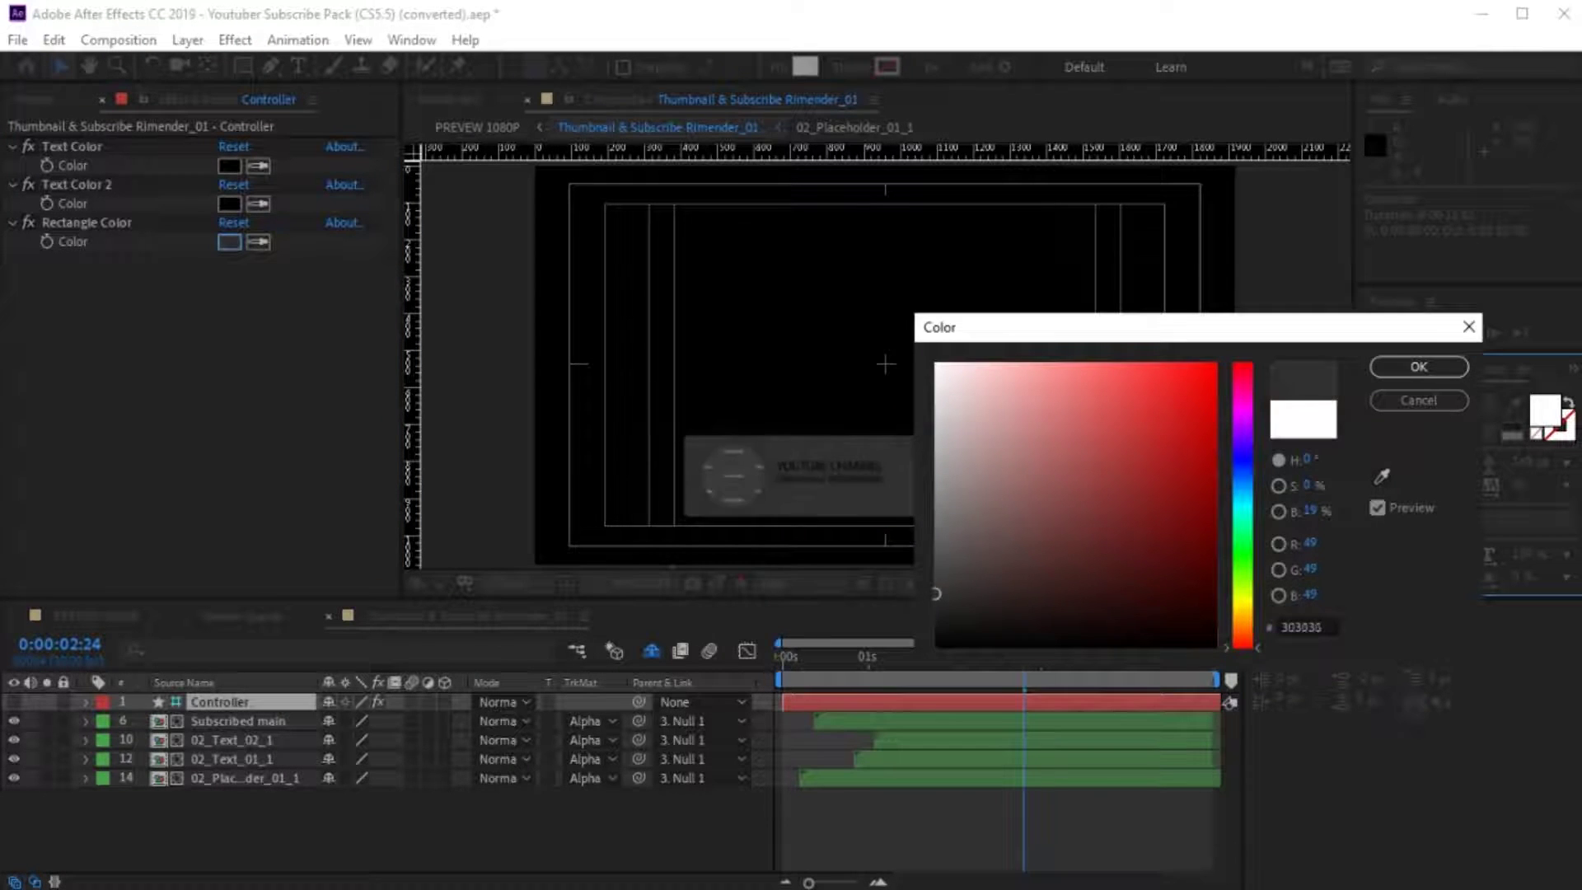
key("Return")
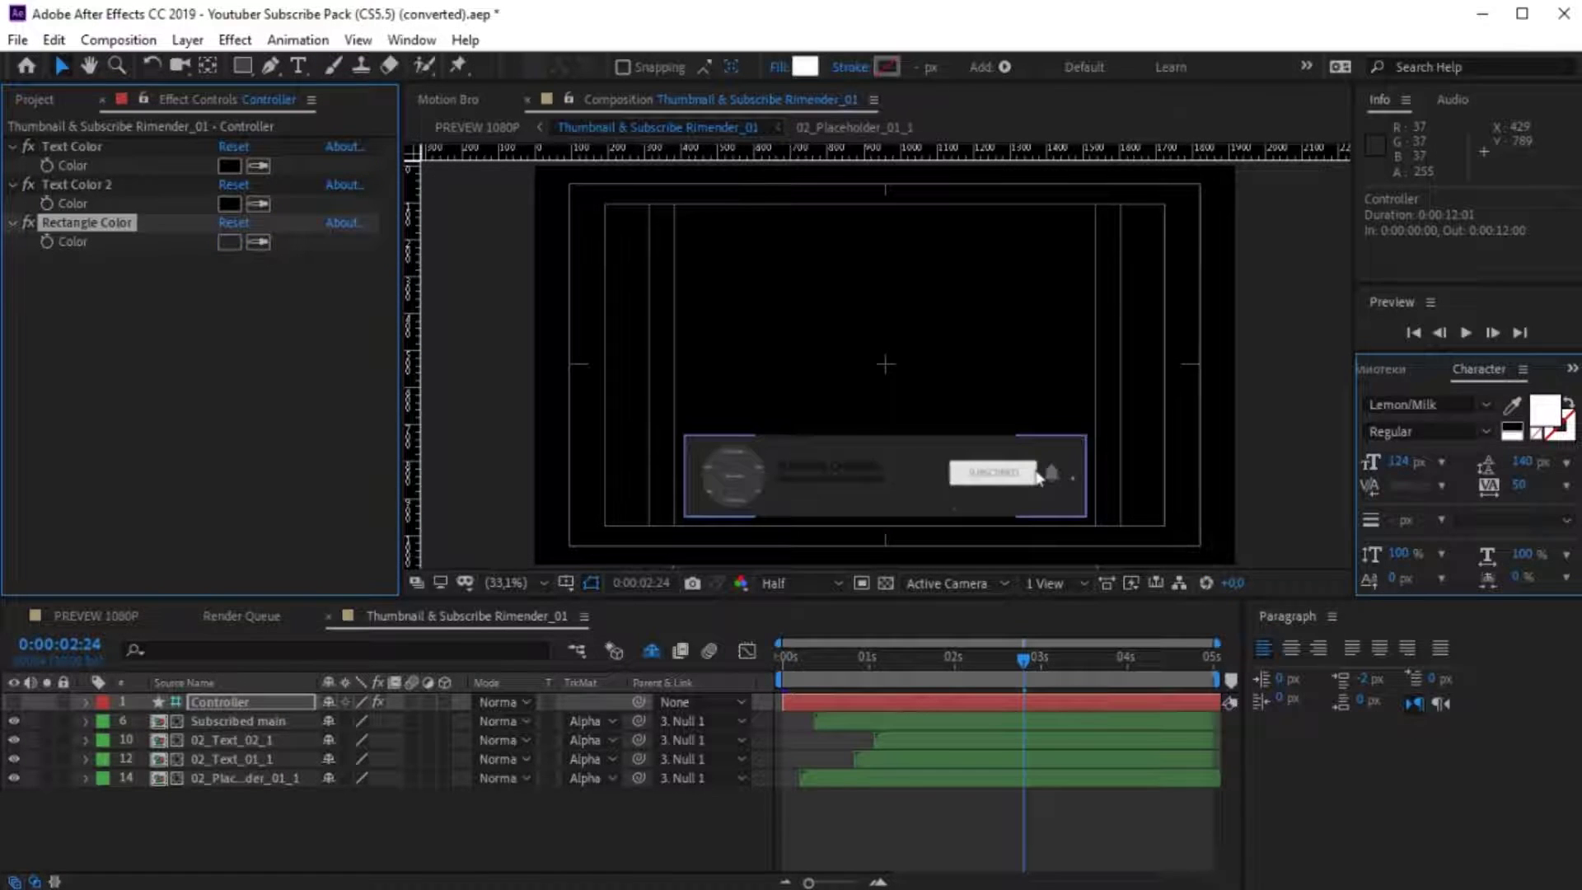
left_click(229, 204)
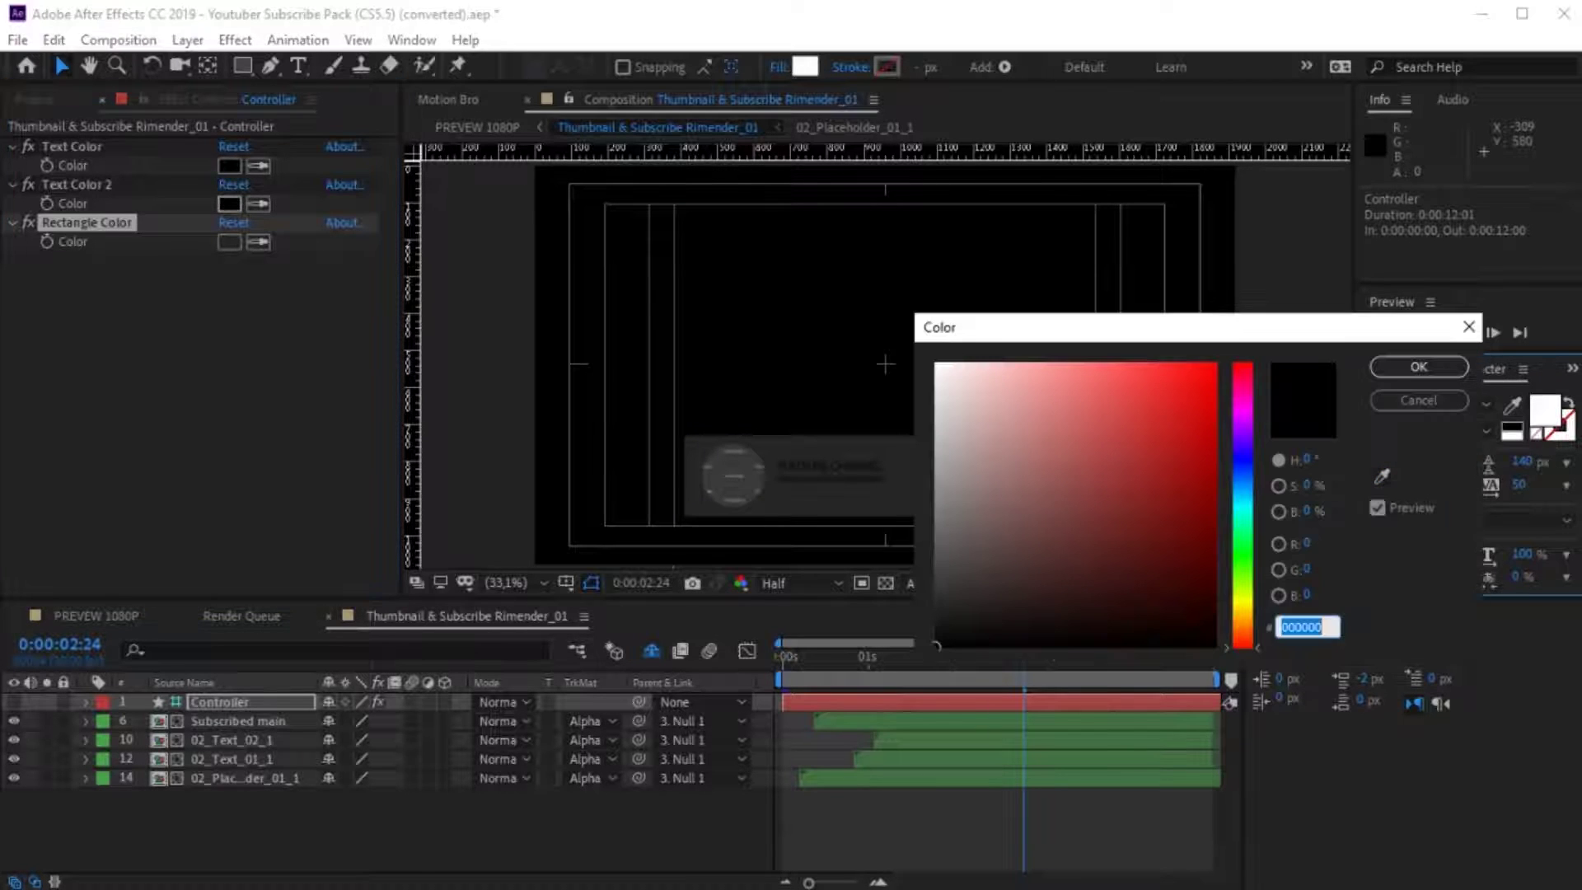
left_click_drag(1003, 461, 936, 423)
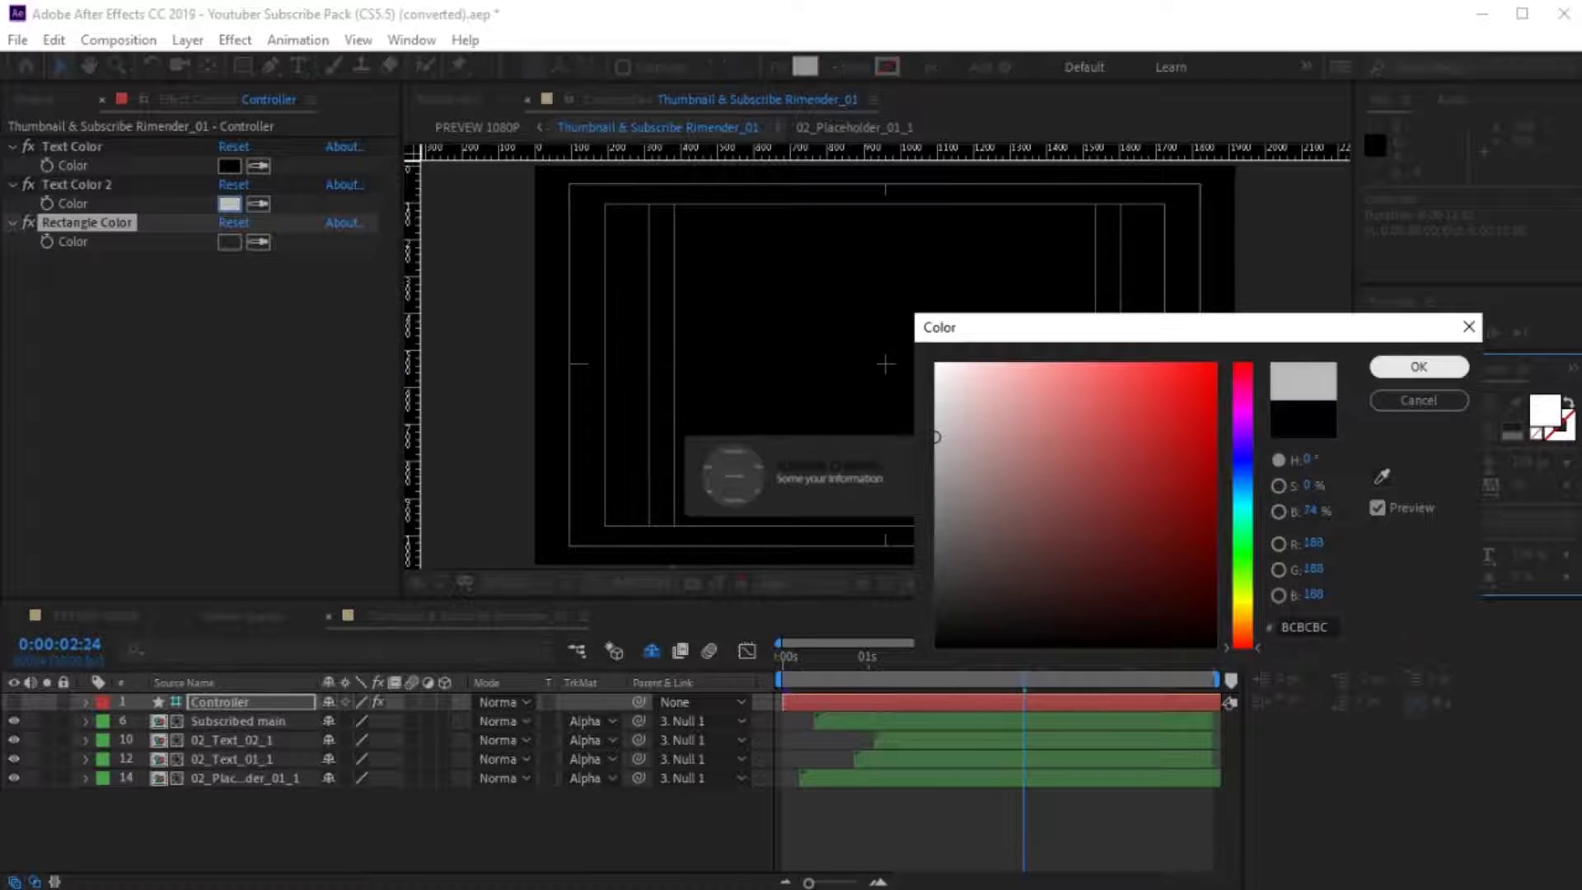
left_click(1419, 366)
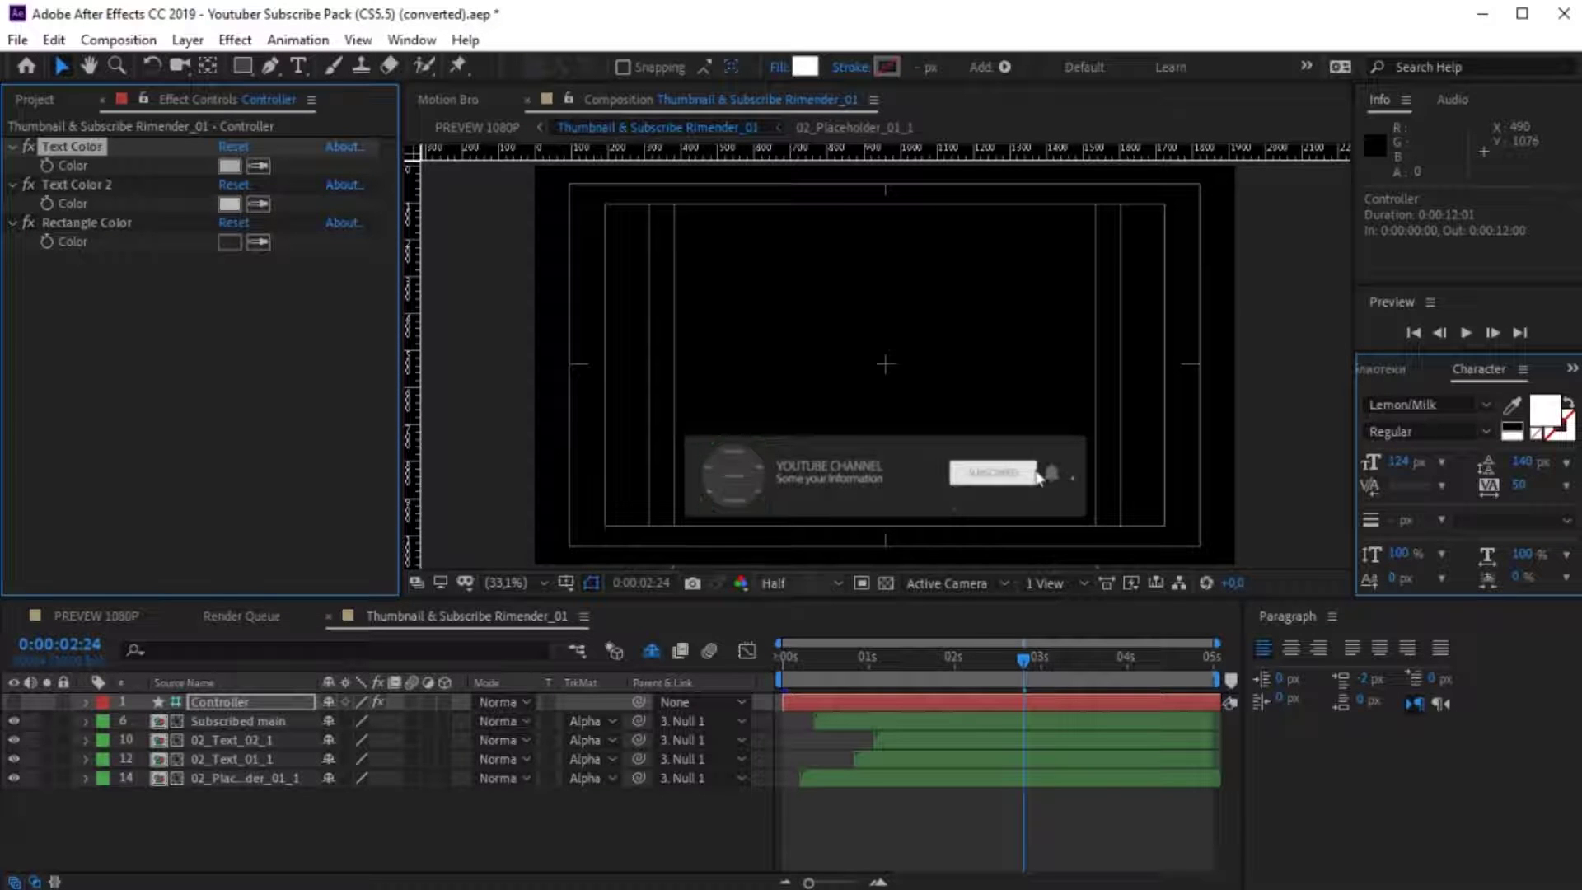
key("ctrl+Up")
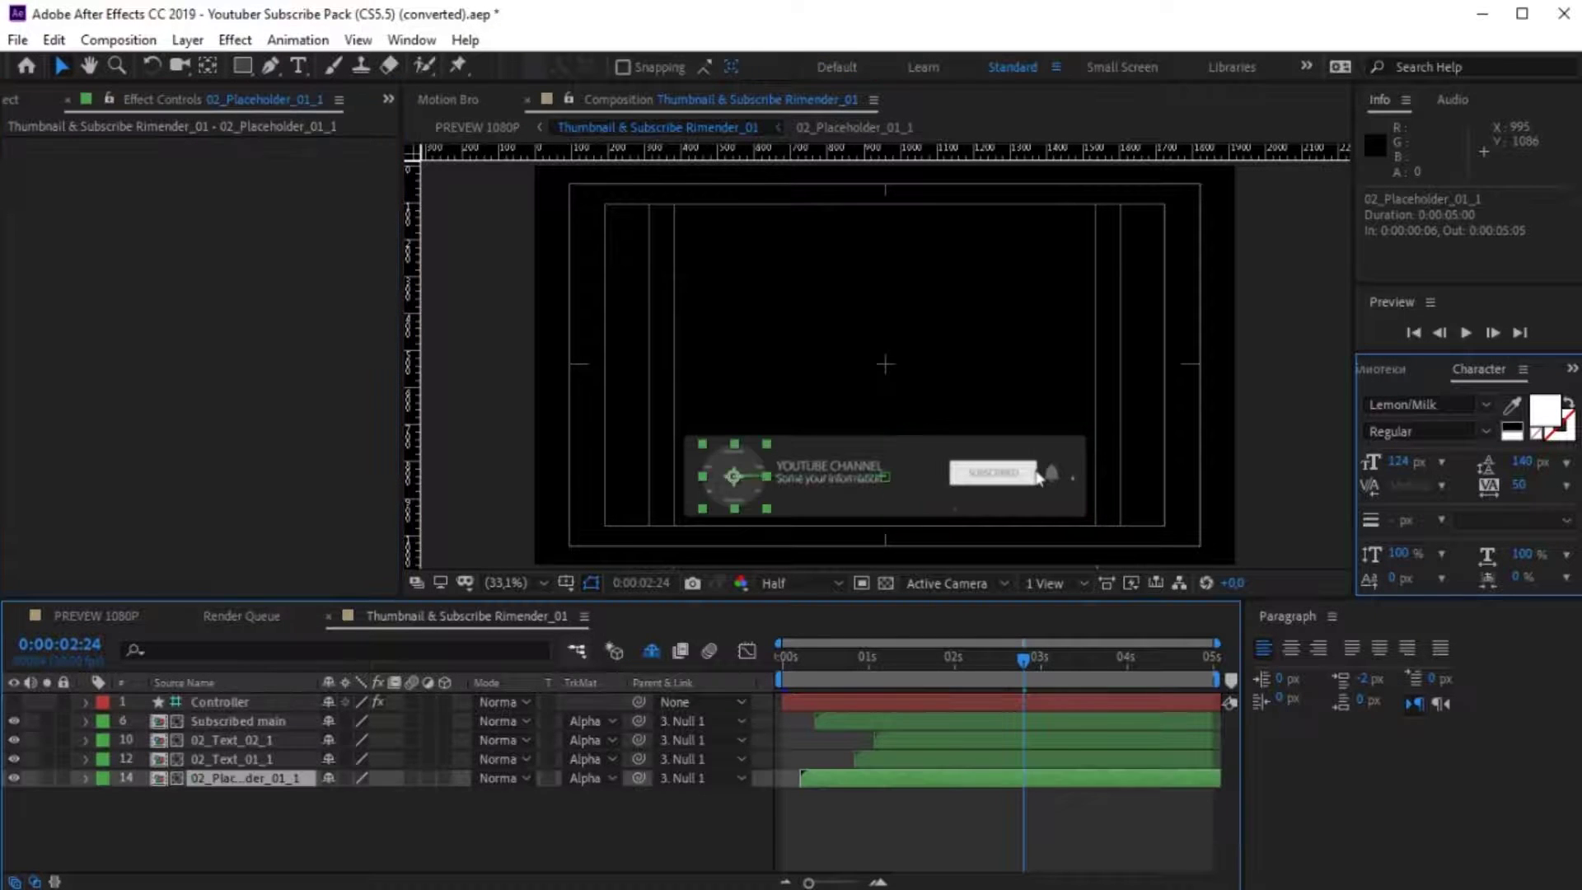
In 02_Placeholder_01_1, replace Placeholder 2.jpg with ava-pf.jpg under the mask at 61% scale.
double_click(734, 476)
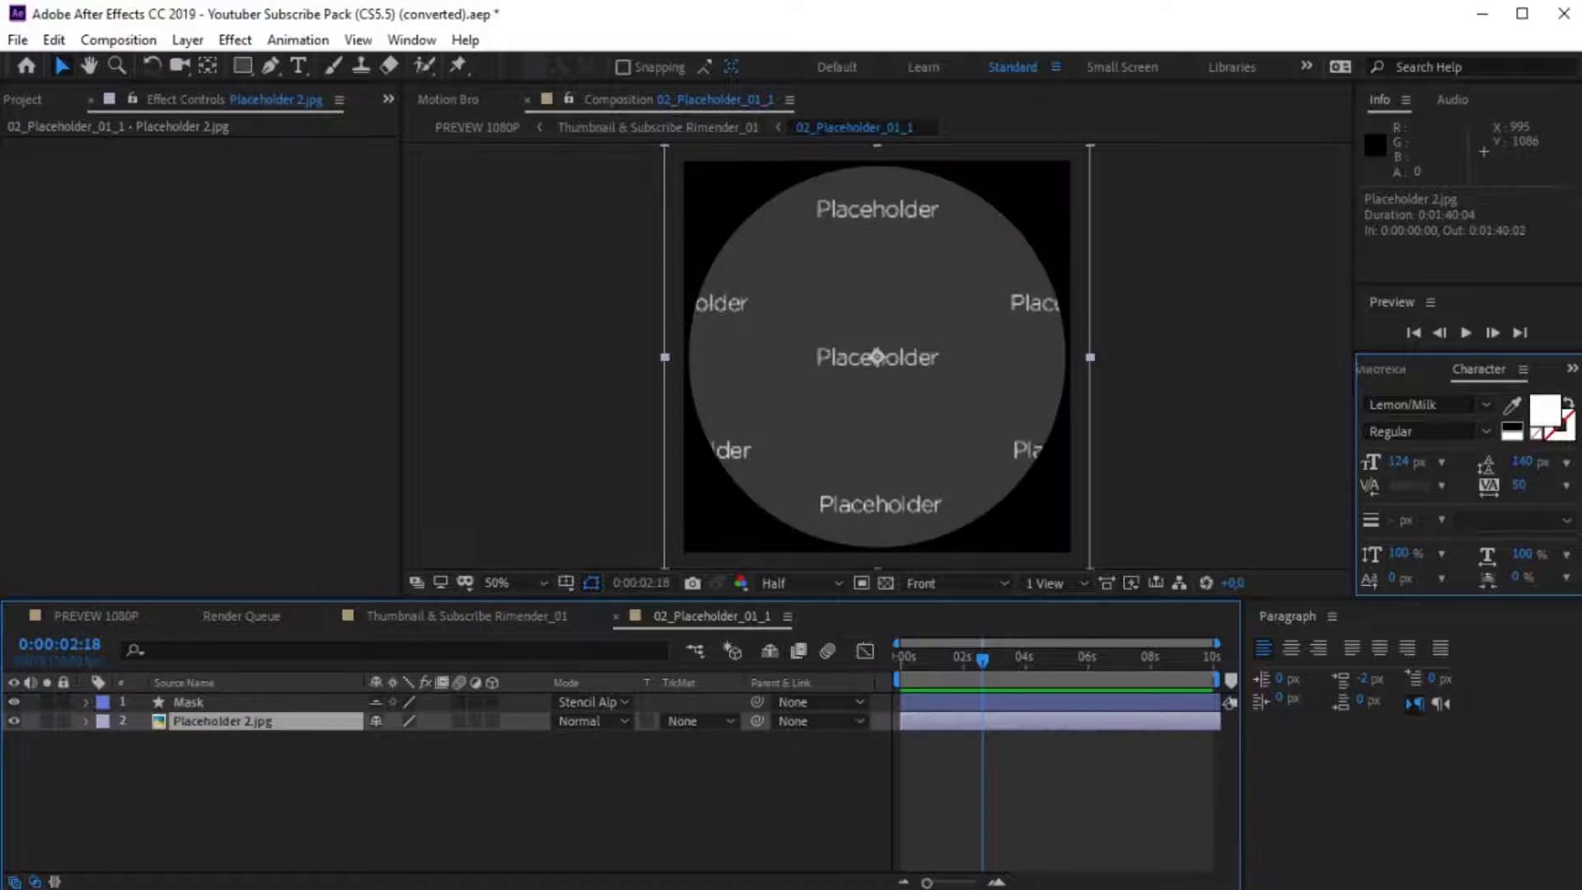
key("Delete")
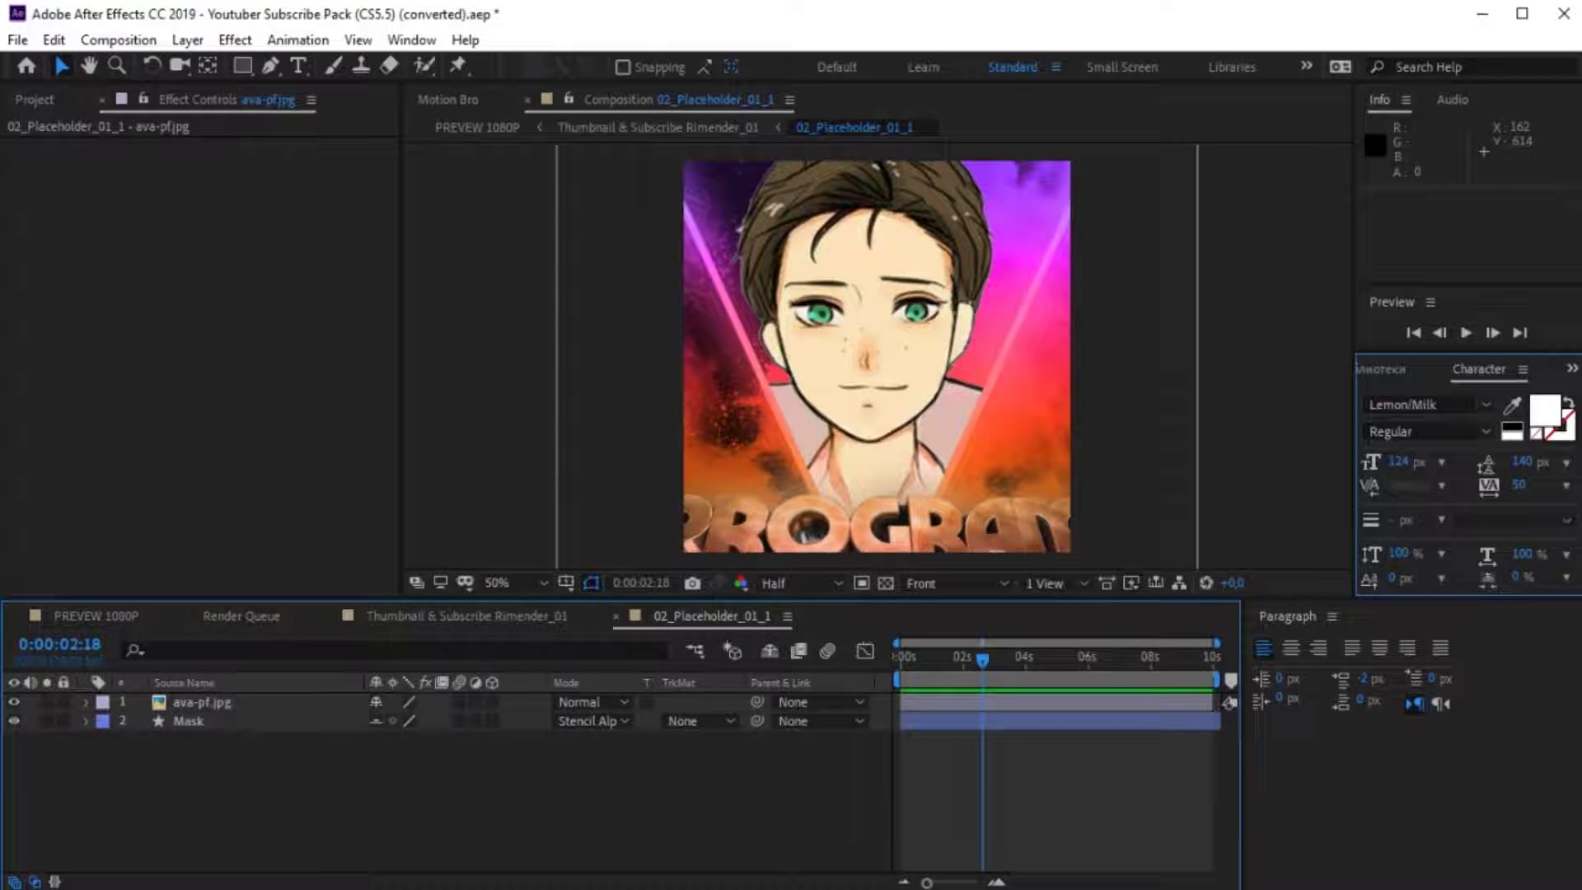
left_click_drag(202, 702, 202, 735)
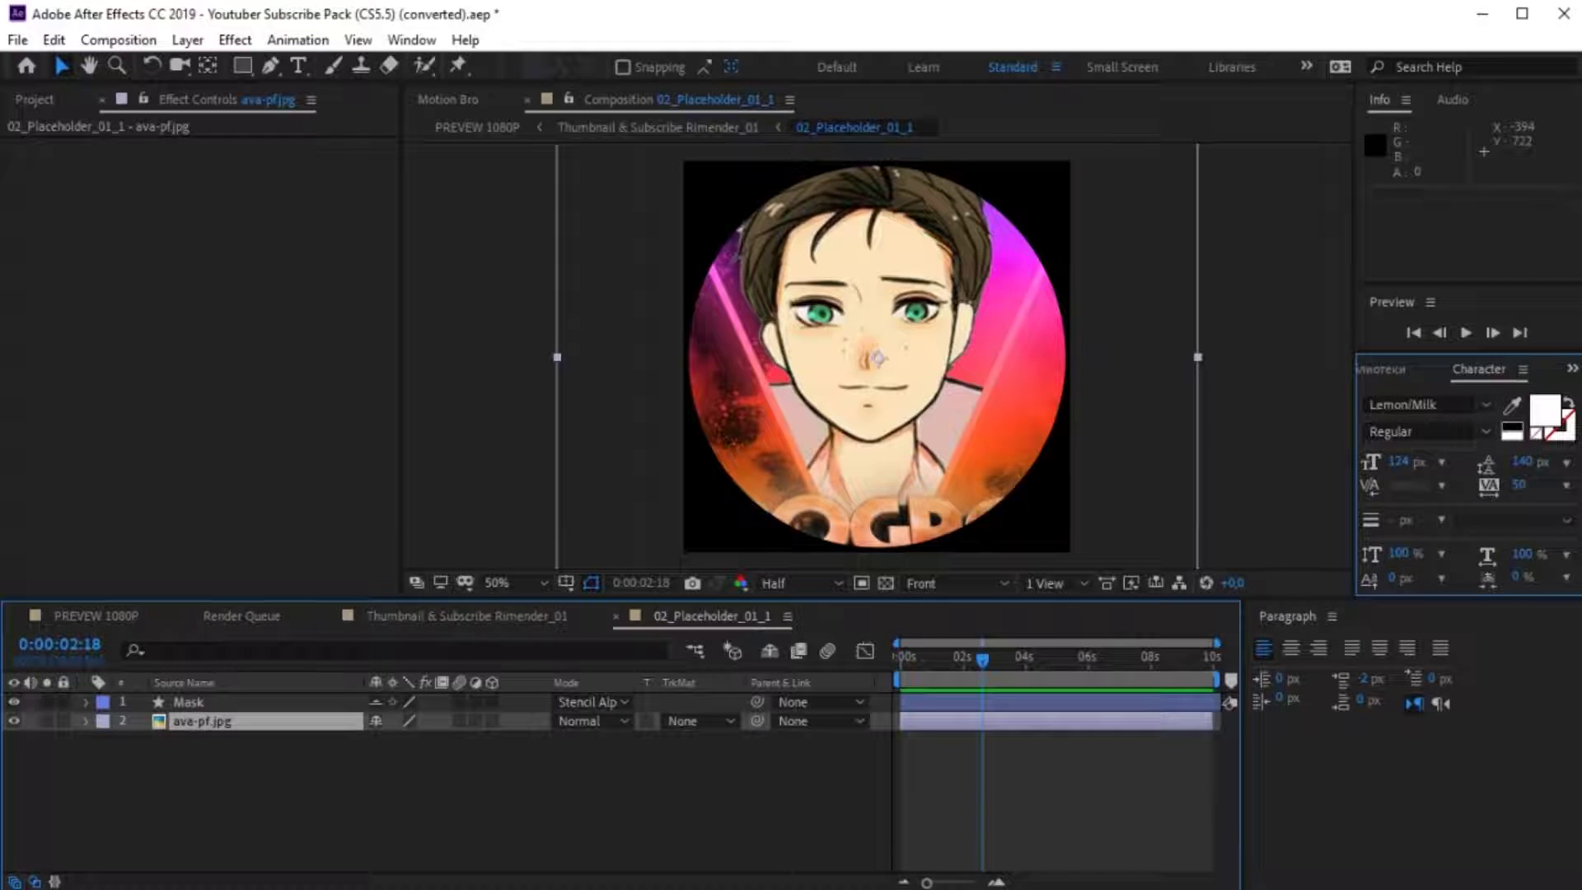
key("s")
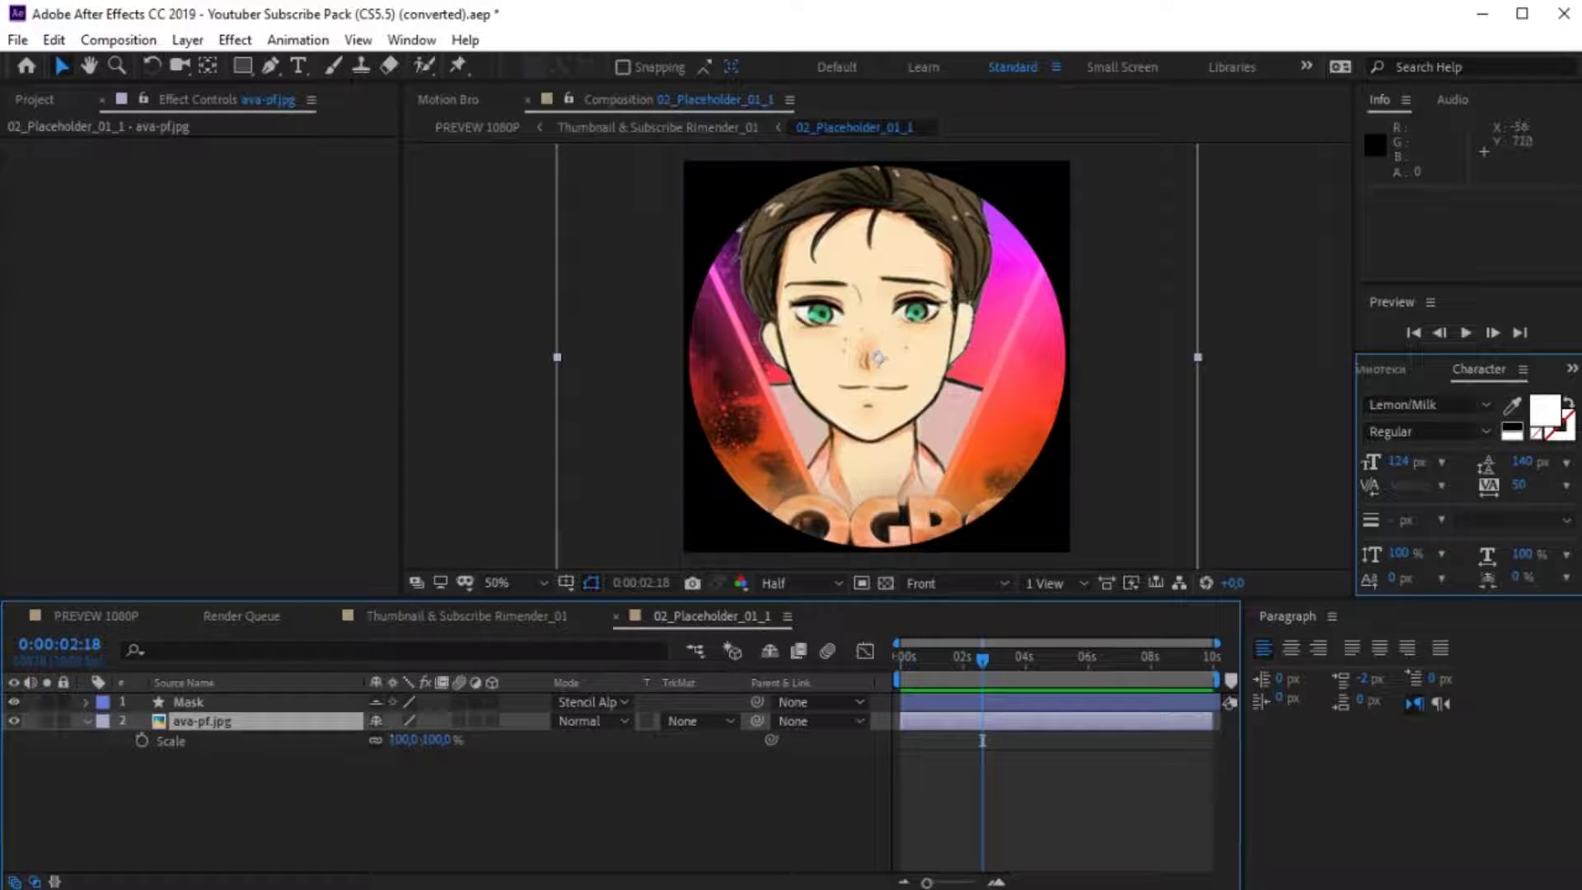
left_click_drag(404, 739, 372, 739)
key("F2")
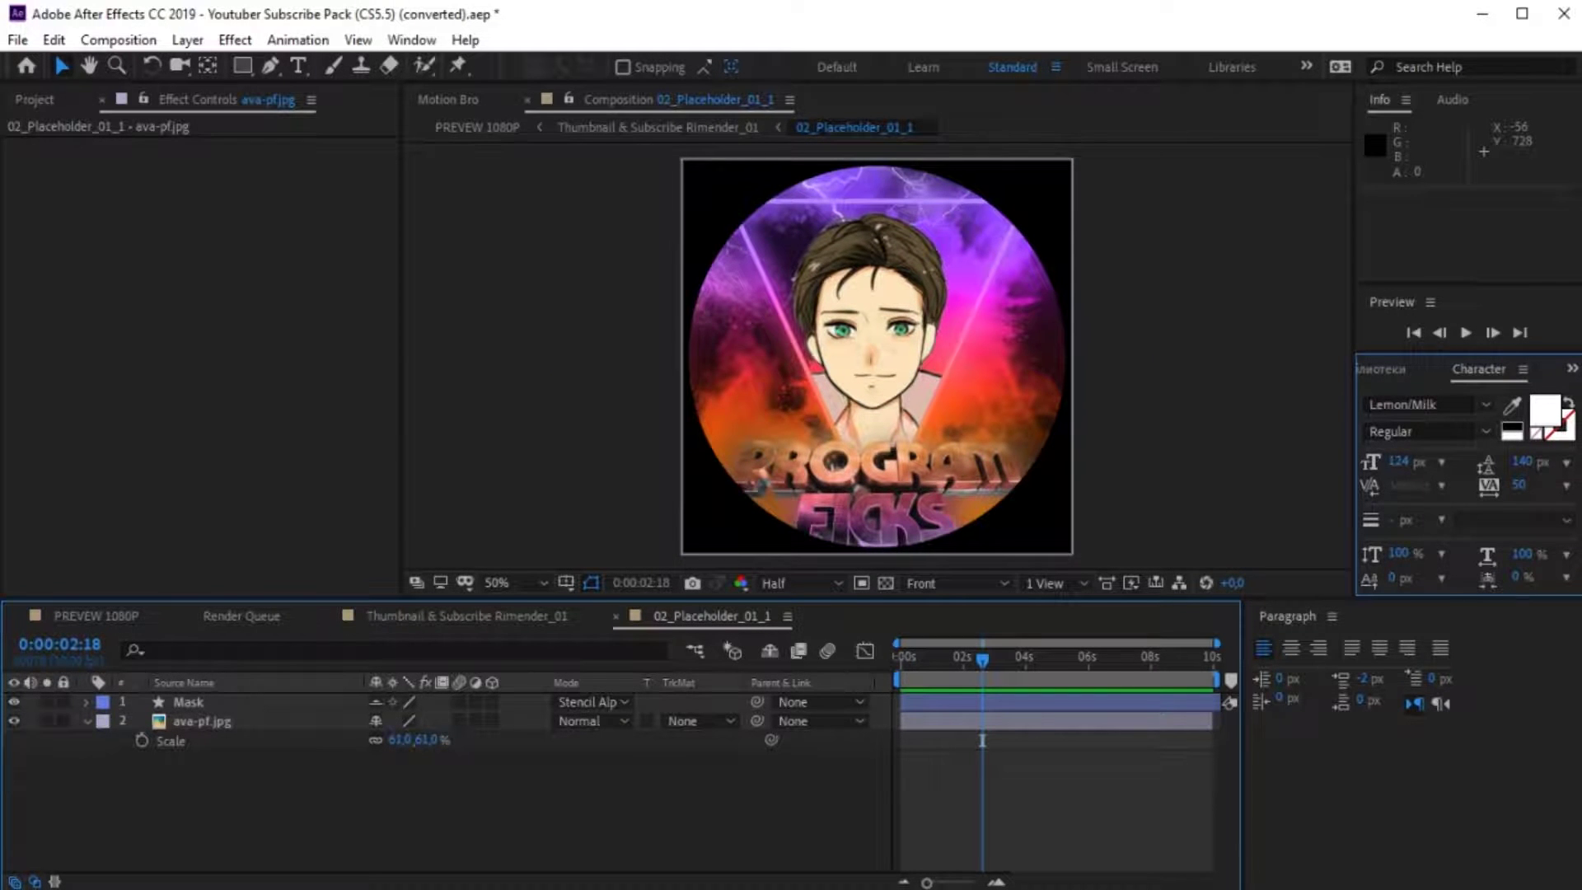
key("shift+Escape")
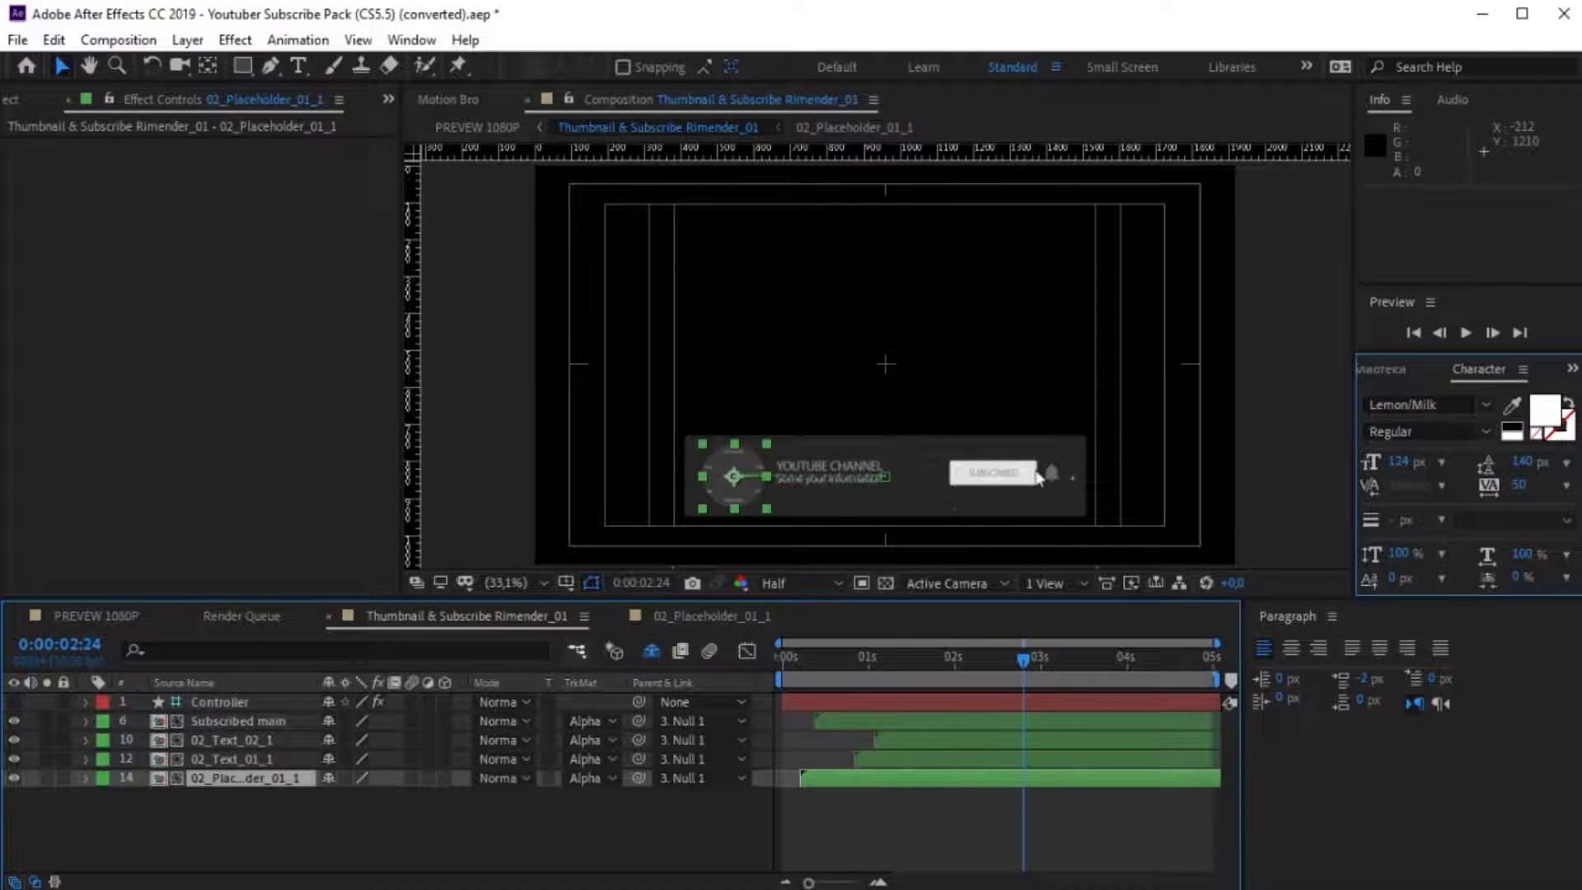
key("F2")
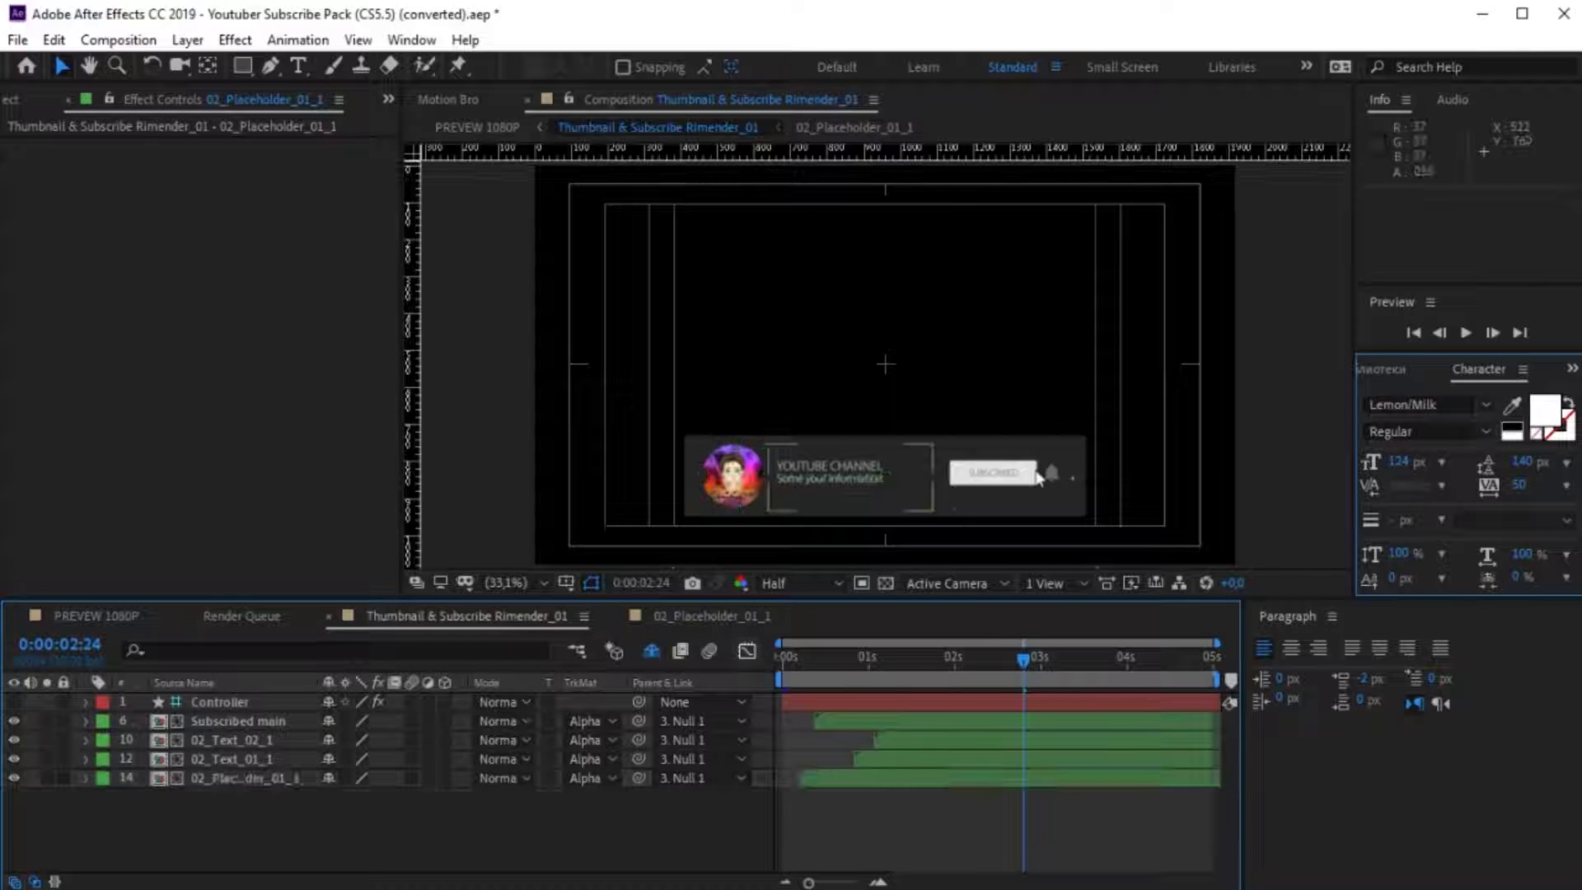
Change the channel name text to PROGRAM FICKS.
key("KP_1")
key("KP_2")
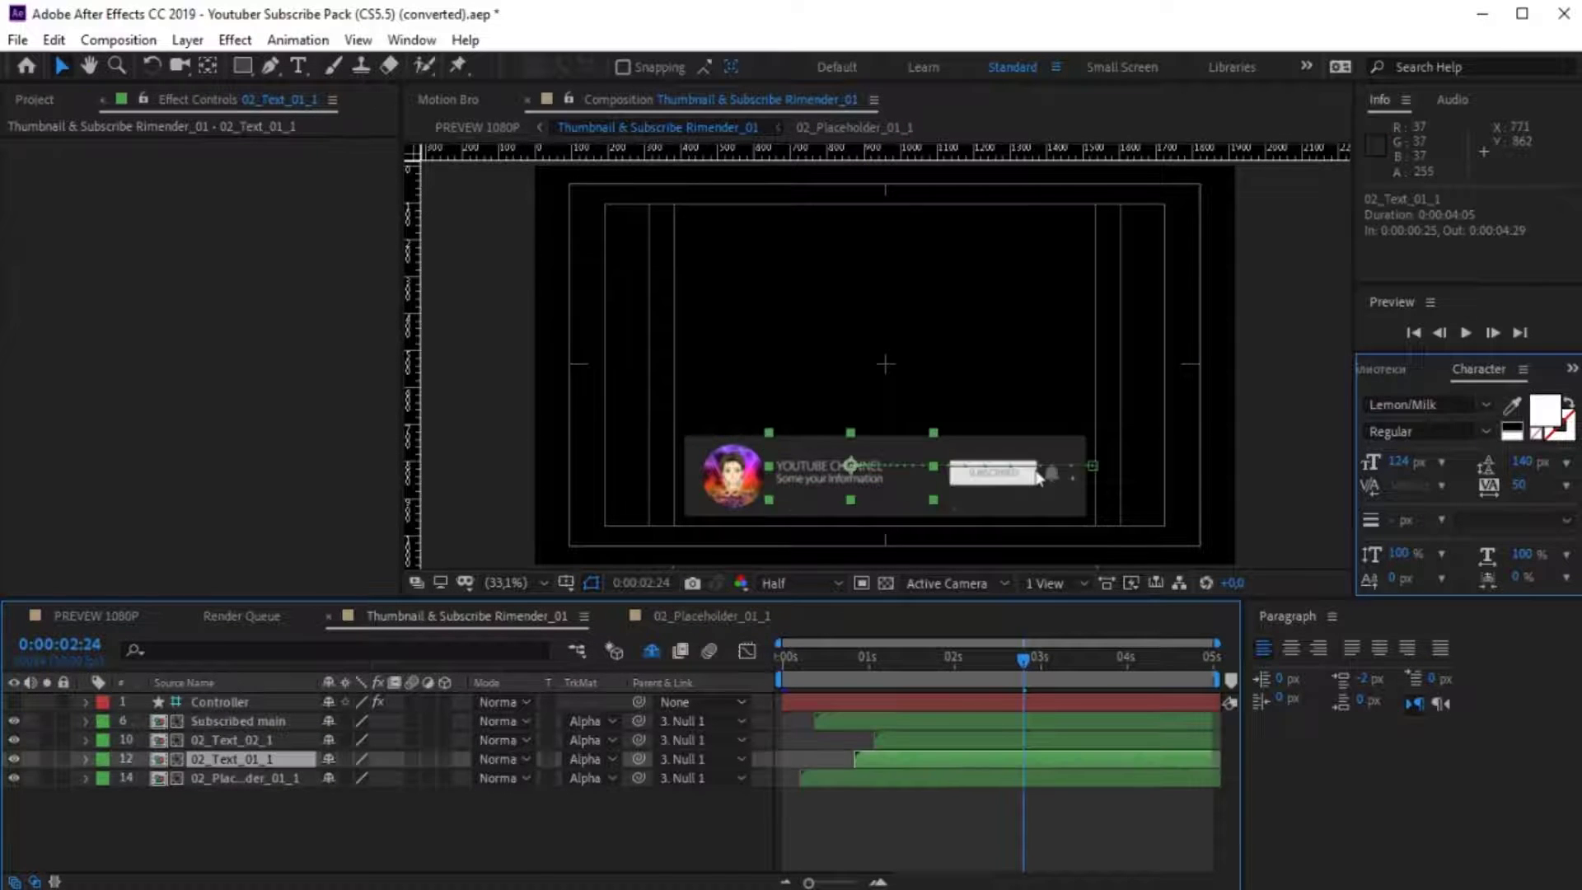
key("KP_Enter")
type("PROGRAM FICKS")
key("KP_Enter")
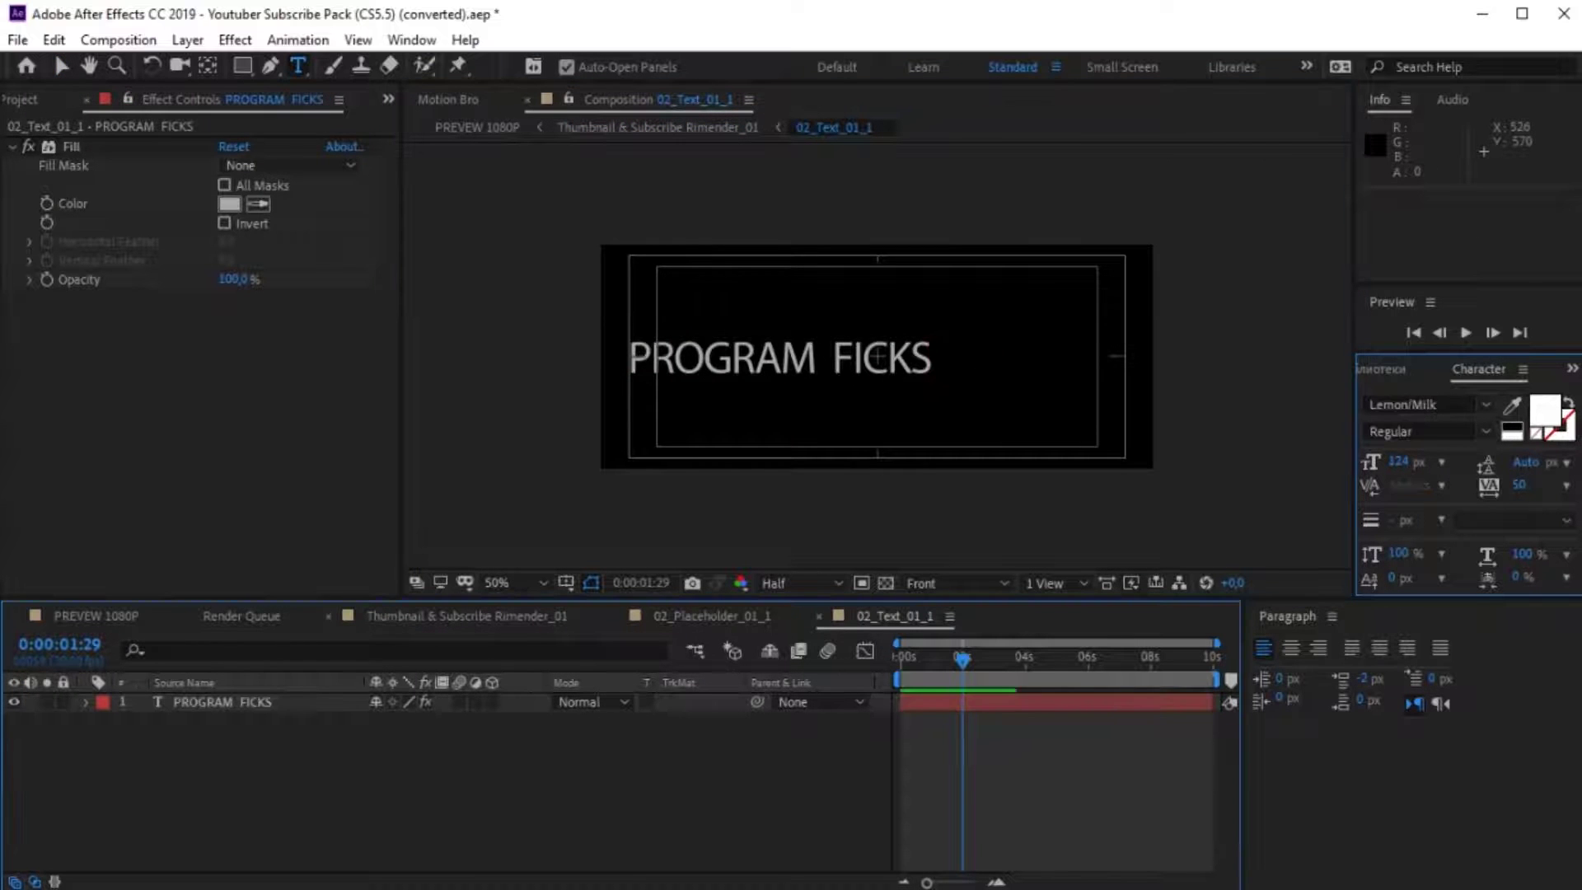
left_click(466, 615)
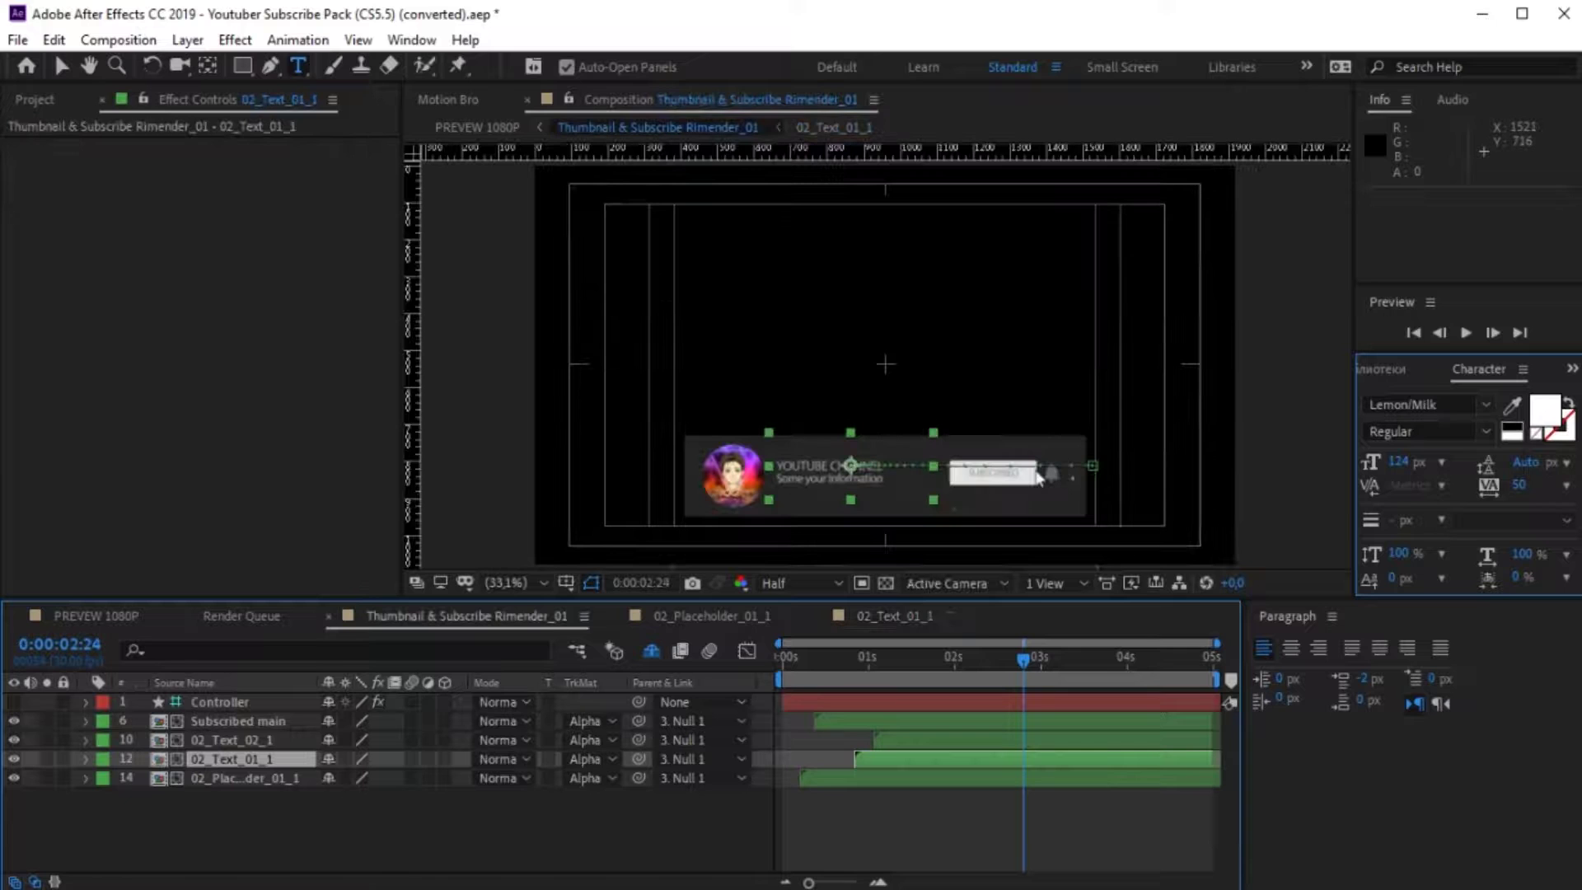
key("ctrl+shift+a")
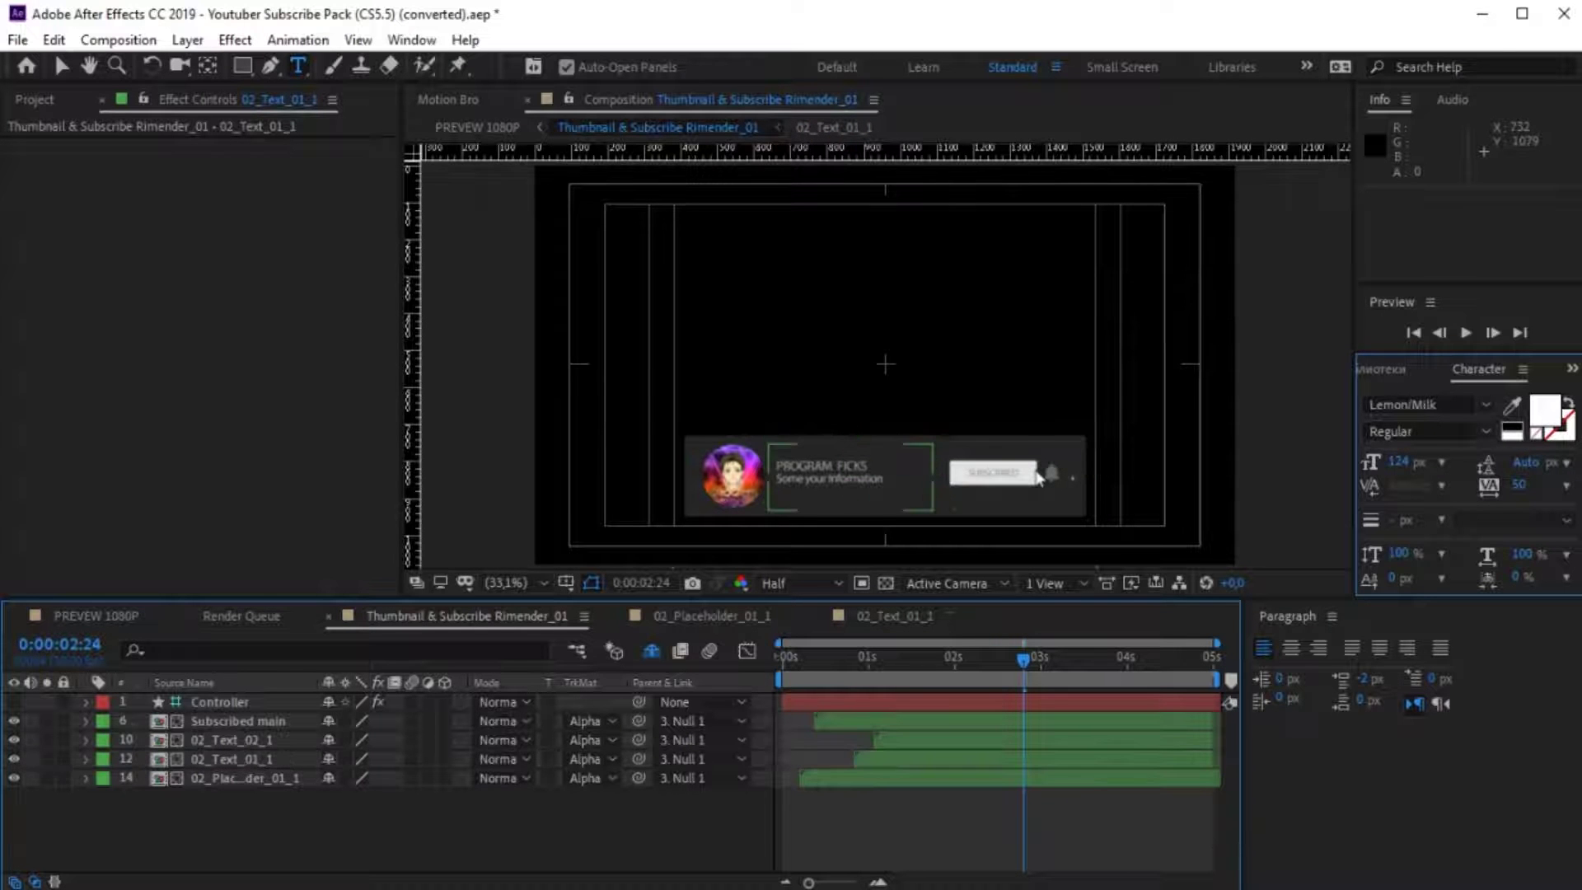
Change the subtitle in the 02_Text_02_1 precomp to ПОДПИШИСЬ НА МЕНЯ.
key("ctrl+Up")
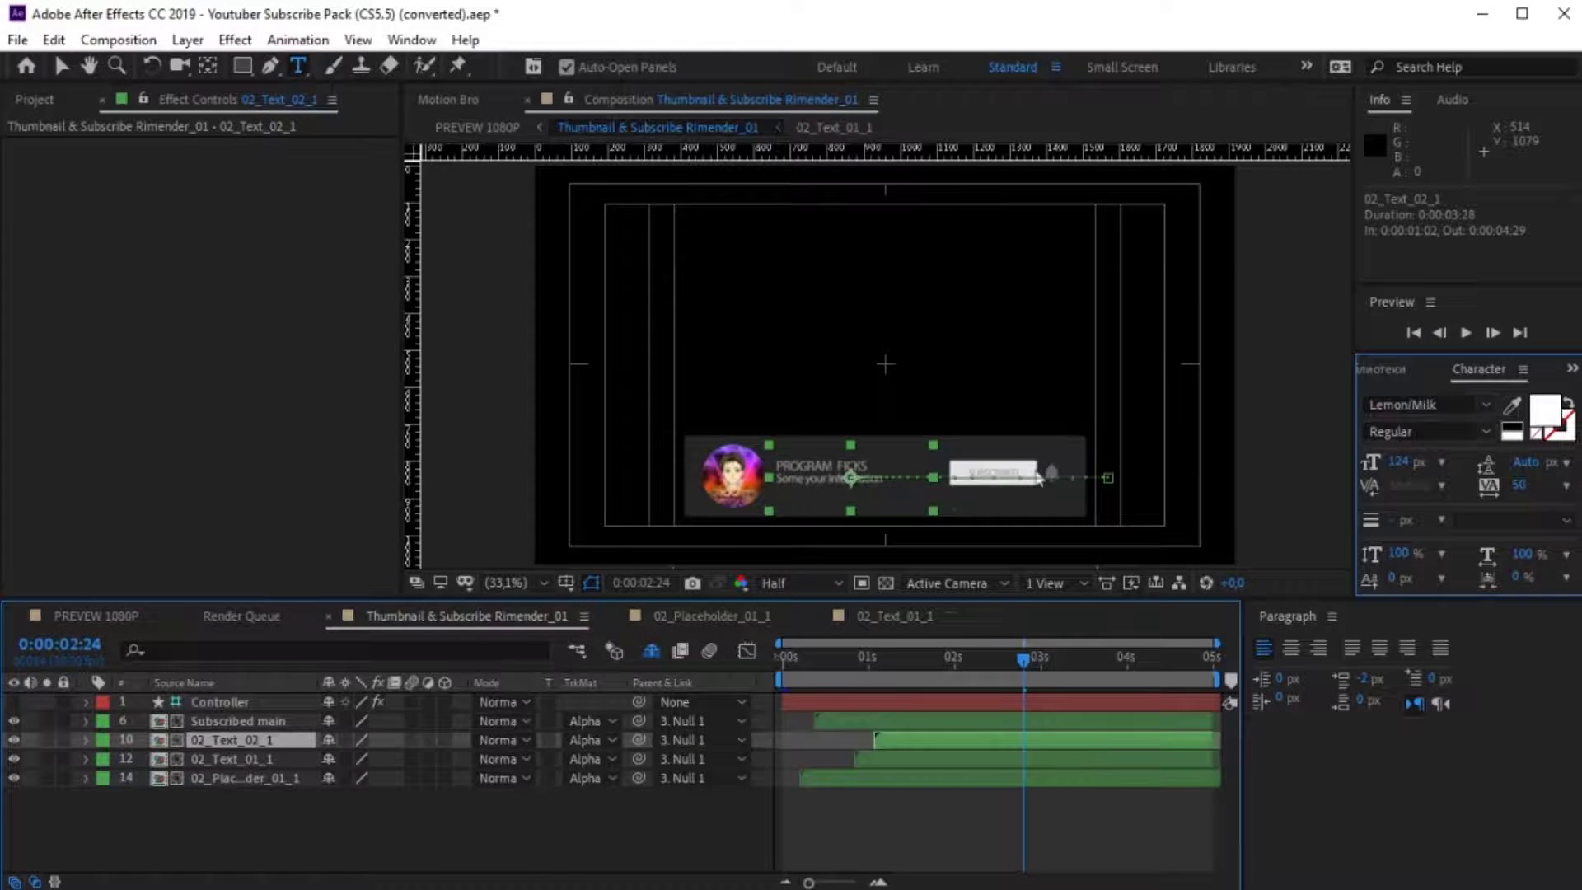
double_click(1040, 480)
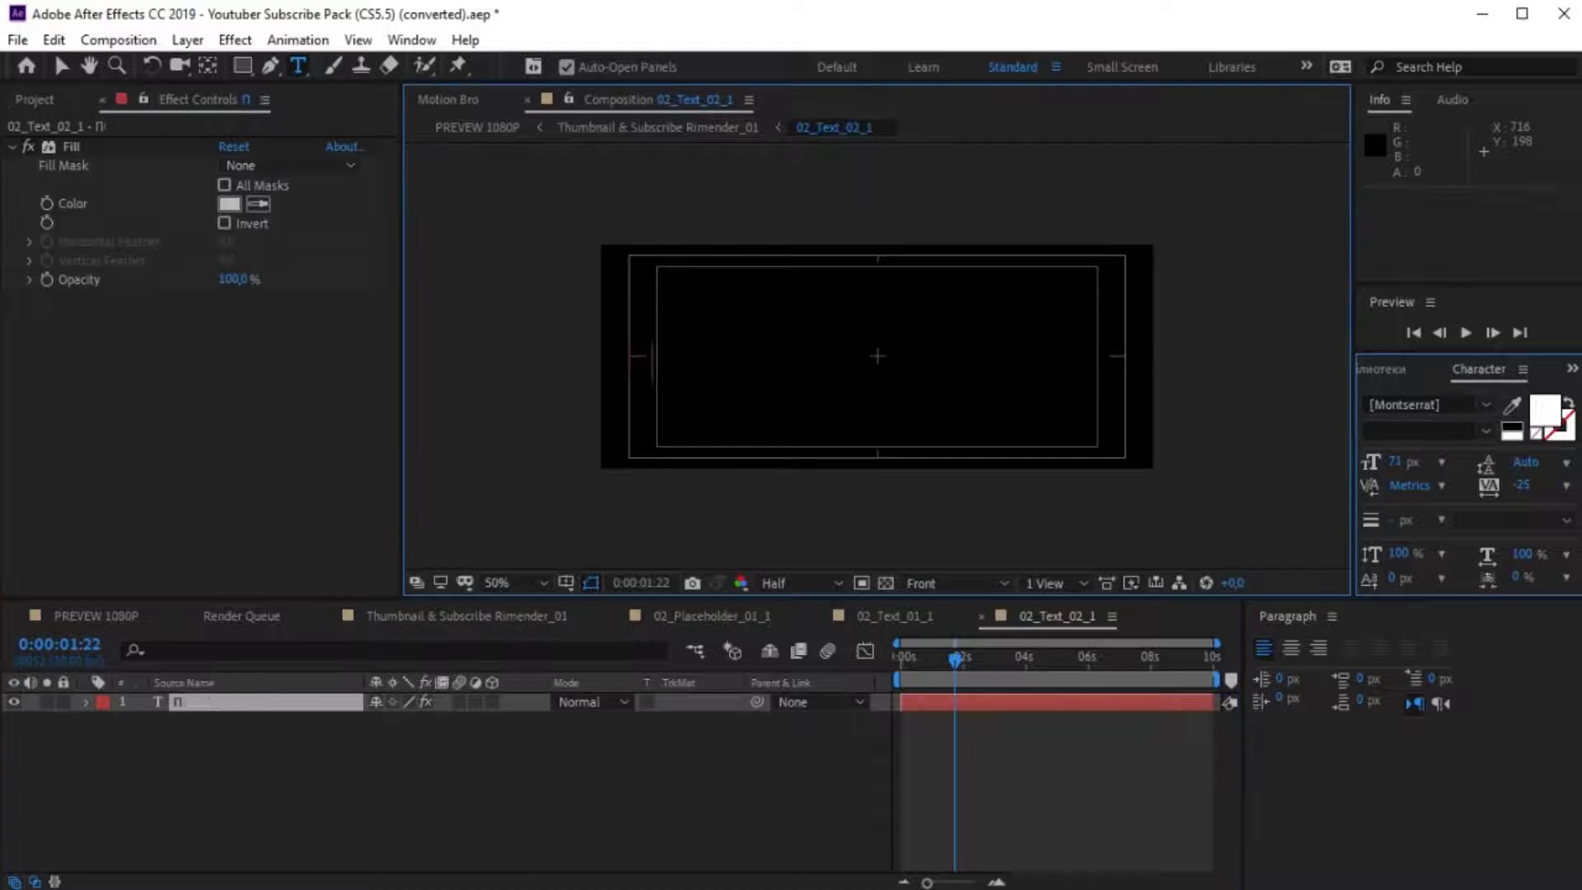
key("shift+Escape")
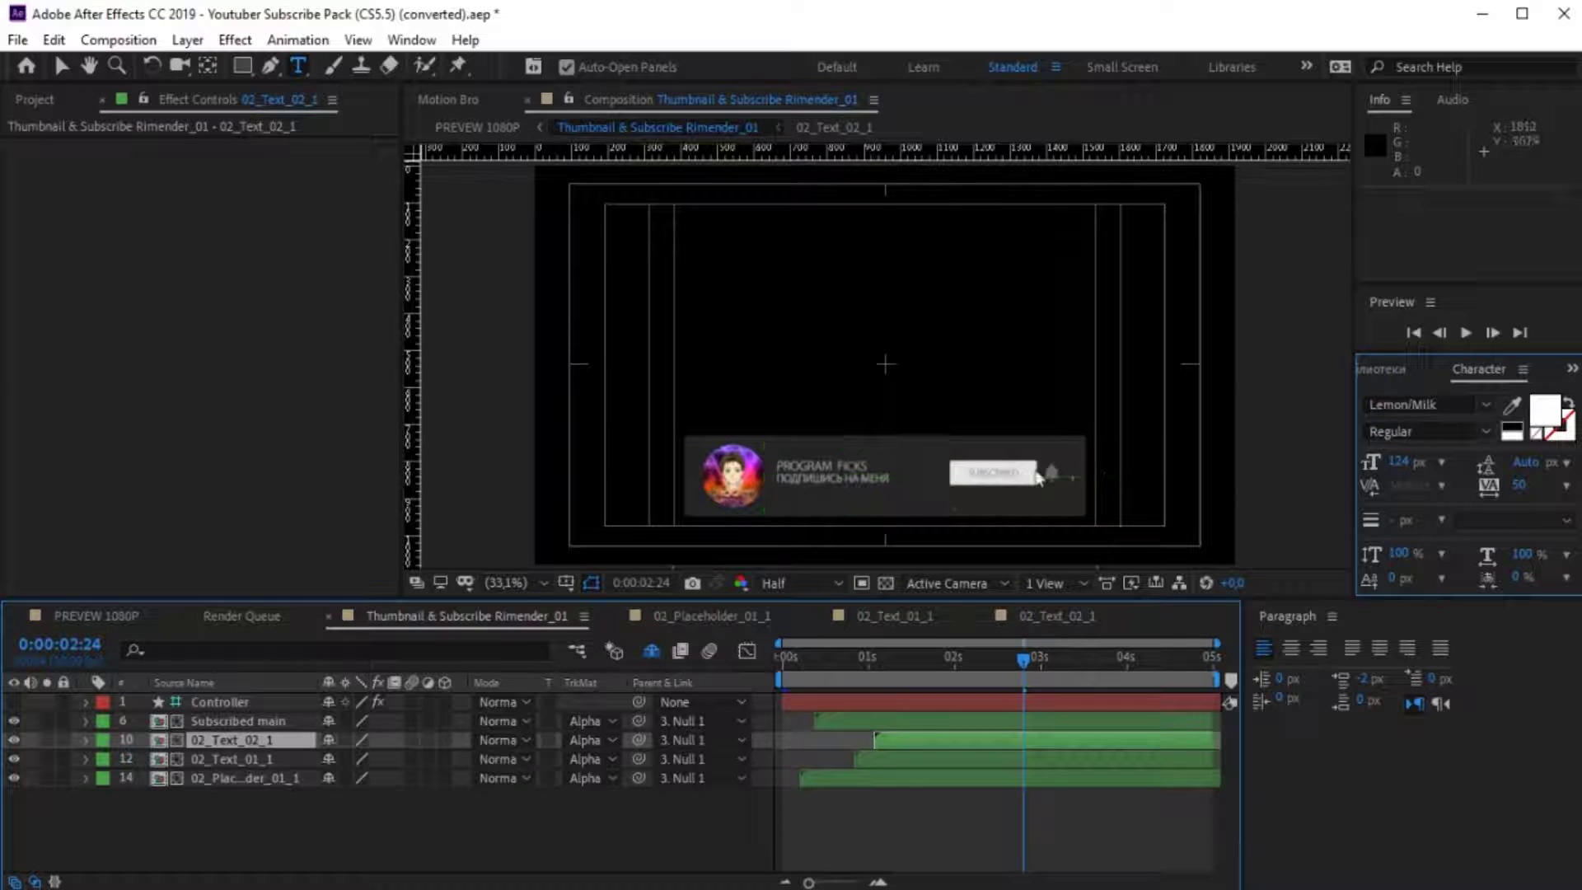
key("F2")
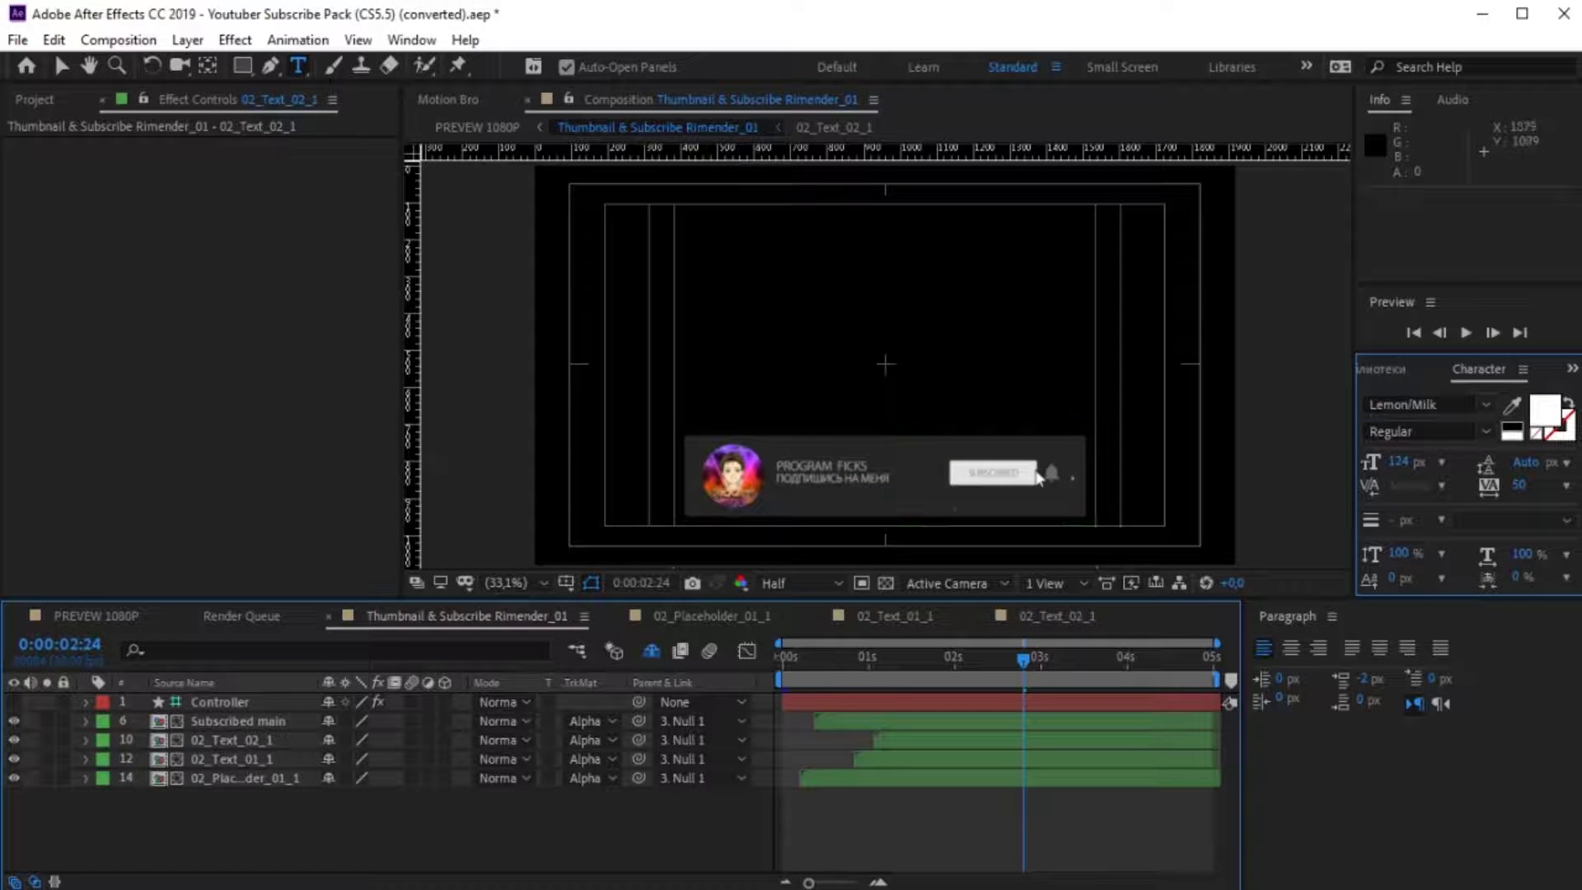
key("Page_Up")
key("Page_Up")
key("Page_Up")
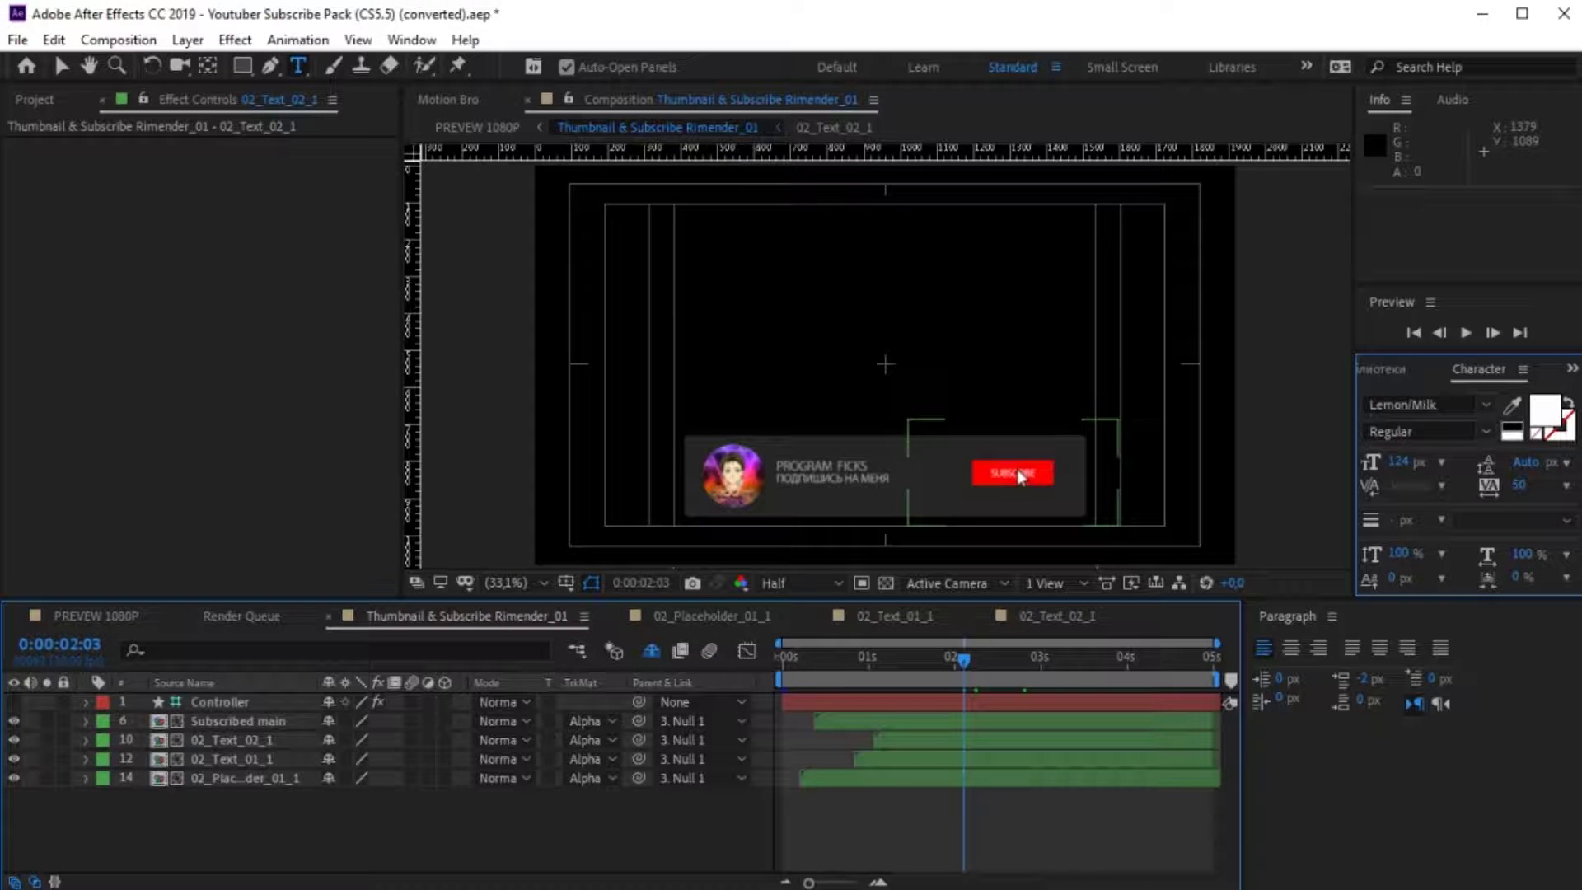
In the Subscribed main precomp, change the SUBSCRIBE button label to ПОДПИШИСЬ.
left_click(1021, 476)
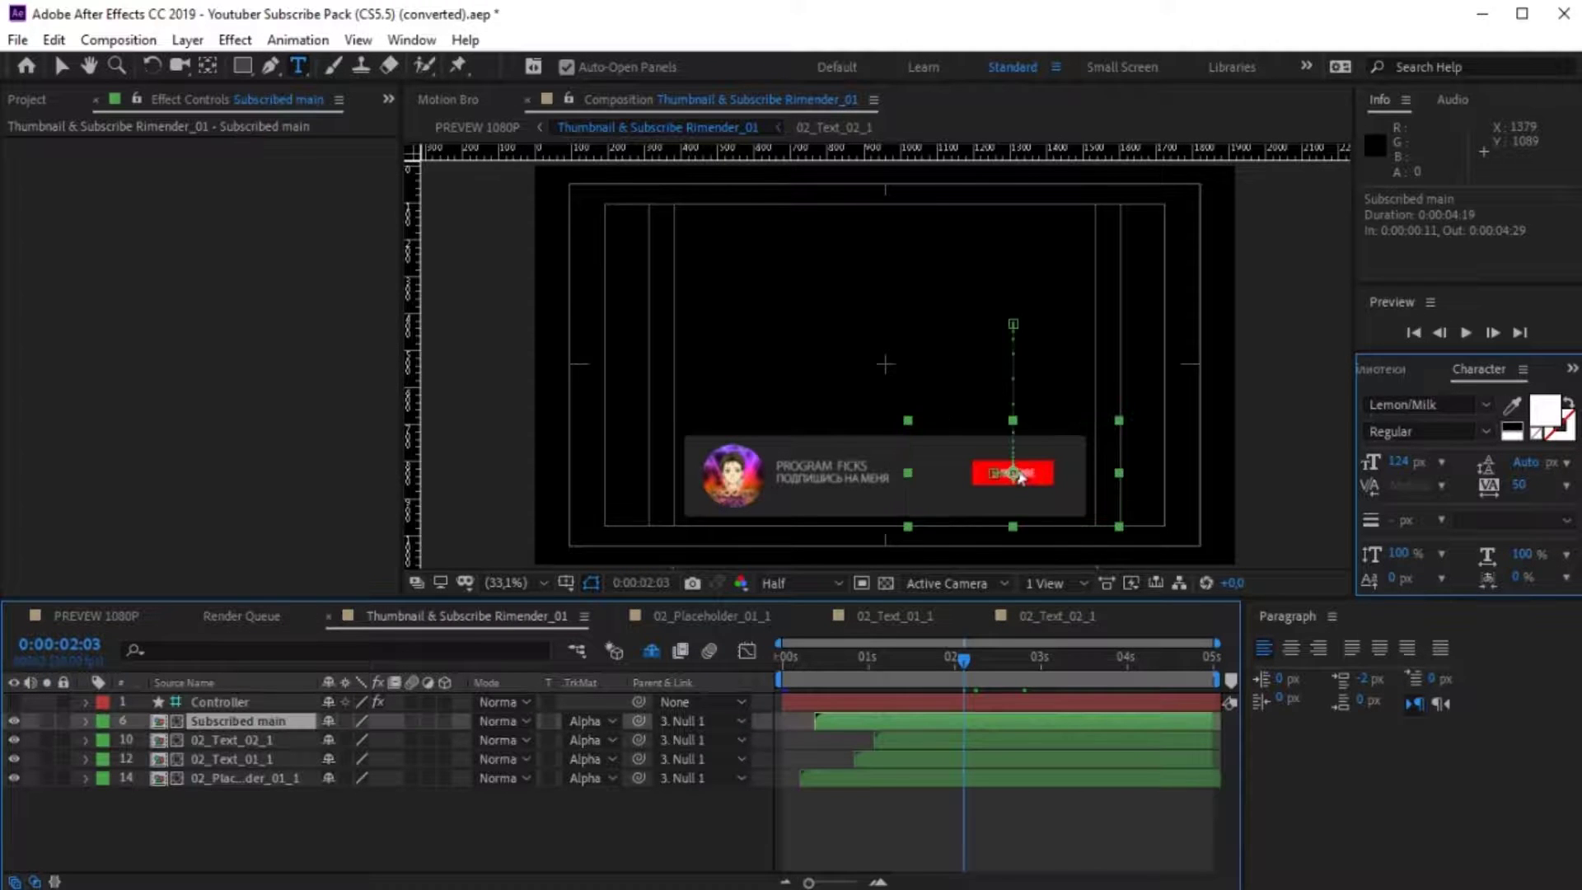
double_click(1021, 476)
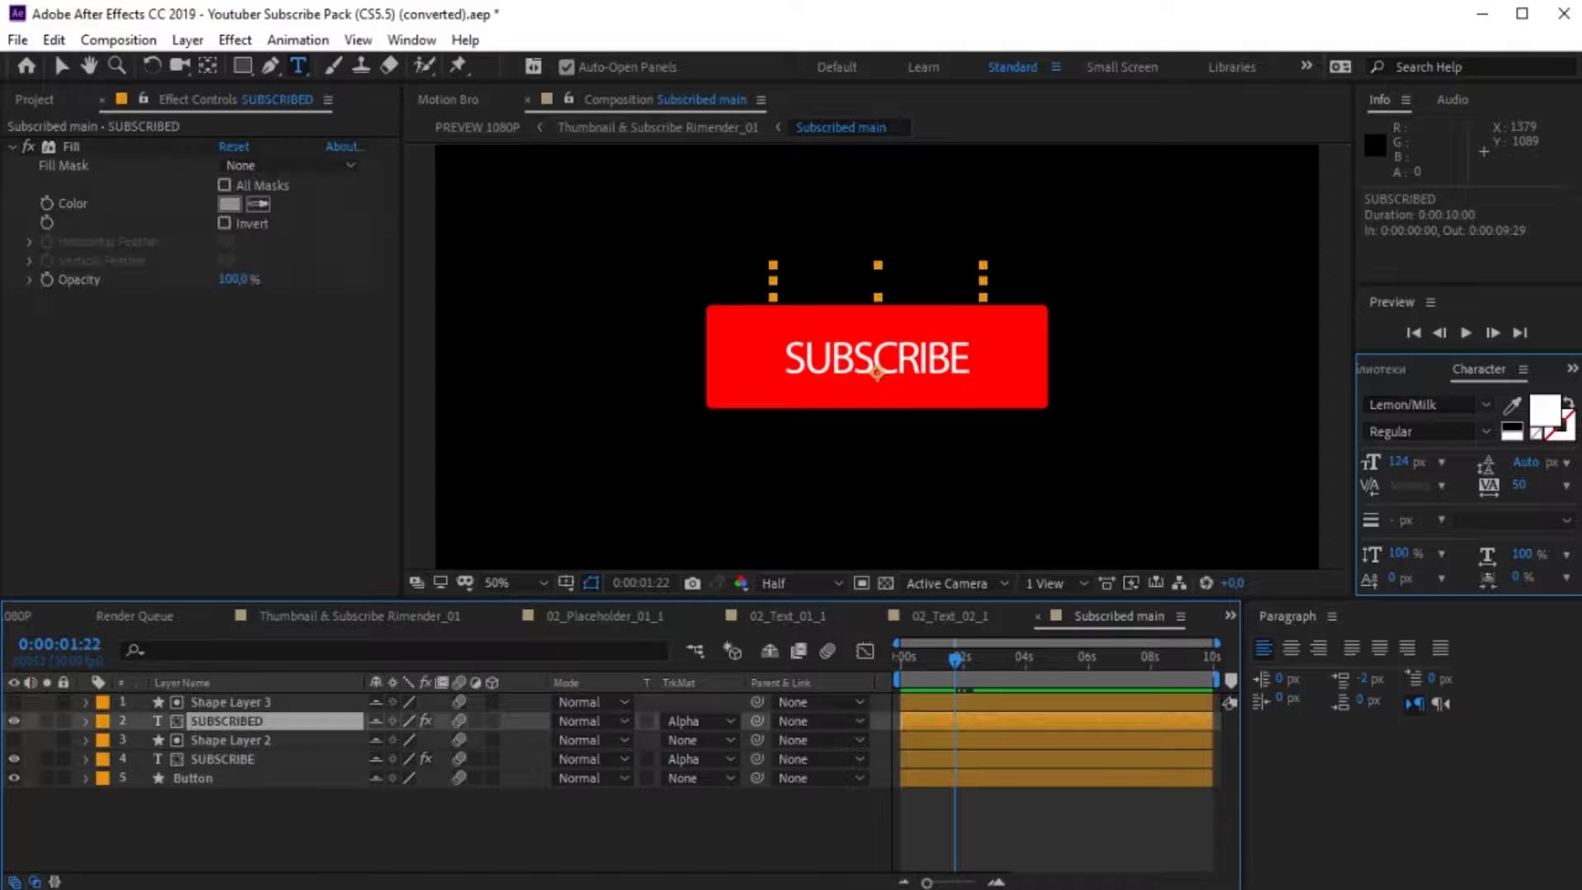
left_click(222, 759)
double_click(877, 356)
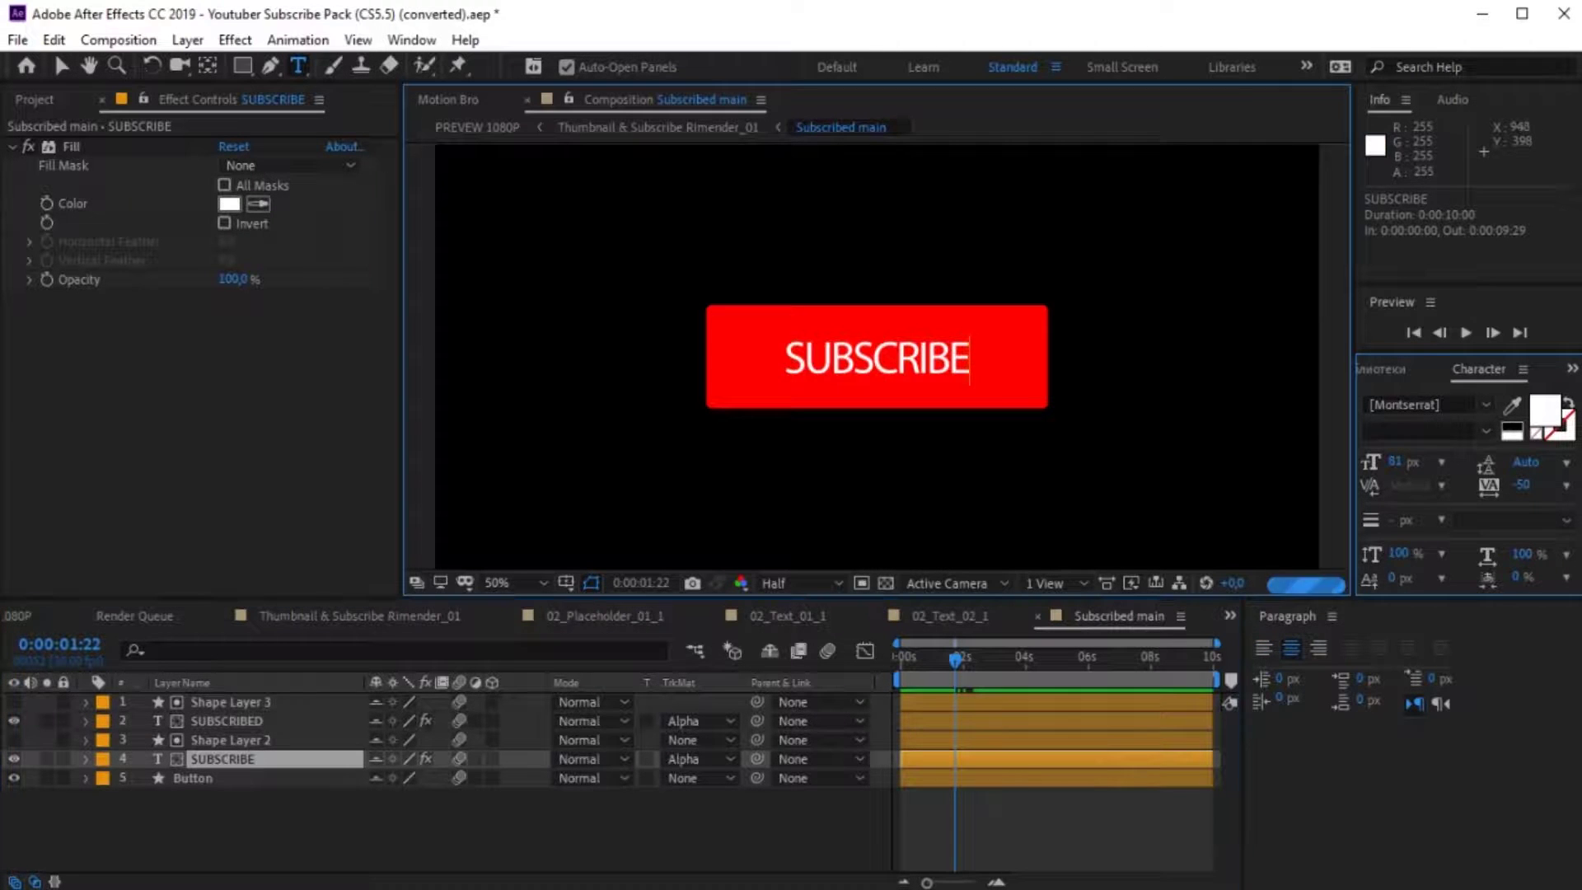
type("ПОДПИШИСЬ")
key("Escape")
Change the SUBSCRIBED label to МОЛОДЕЦ! and return to the main composition.
left_click(227, 721)
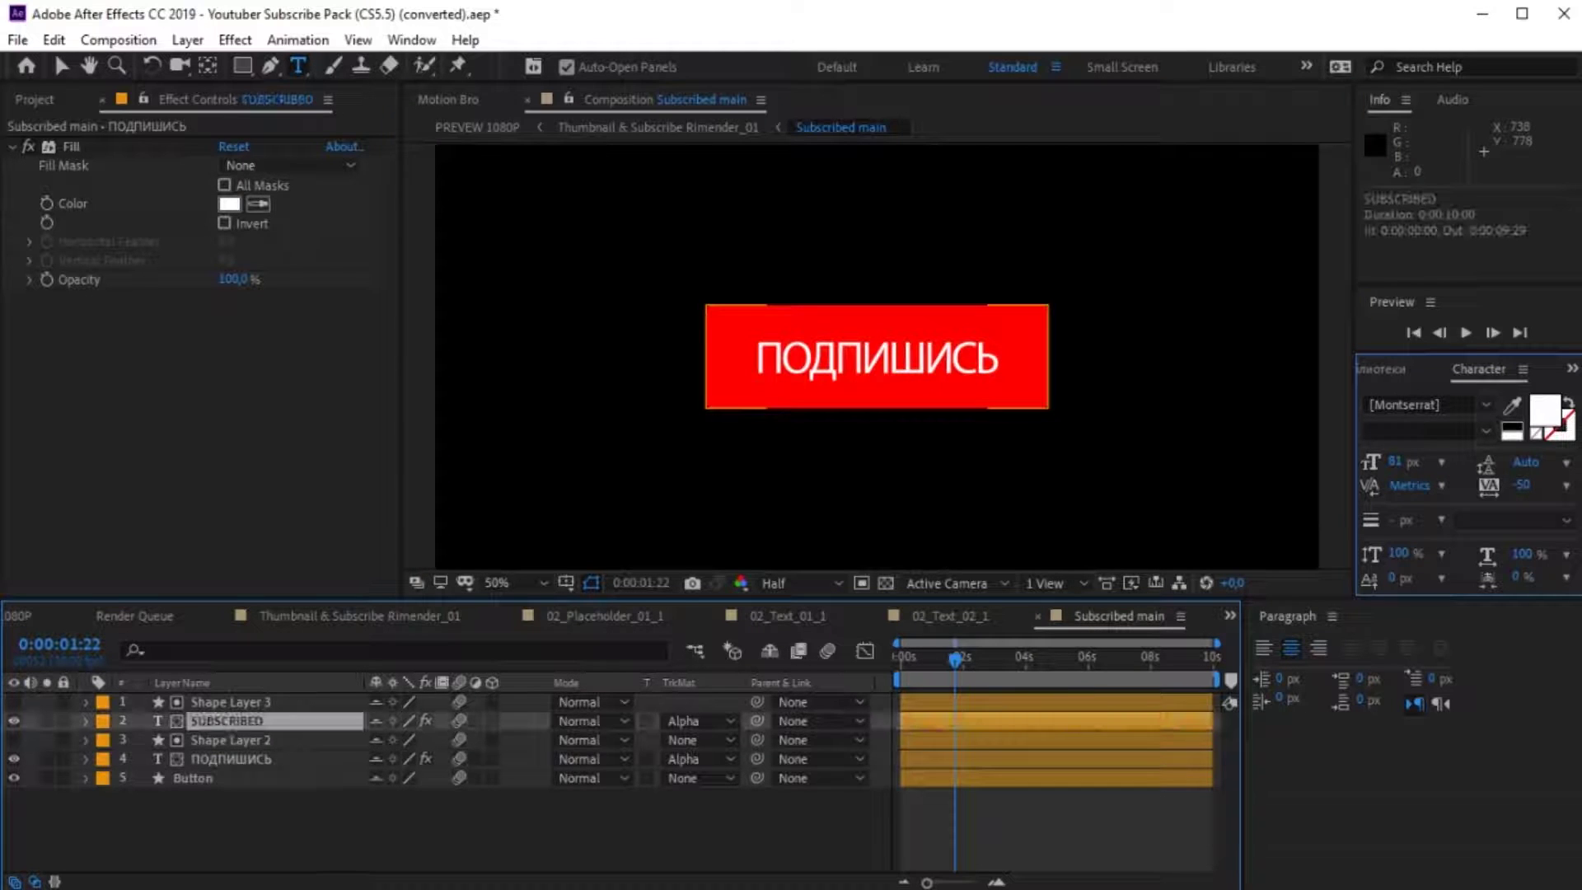
key("space")
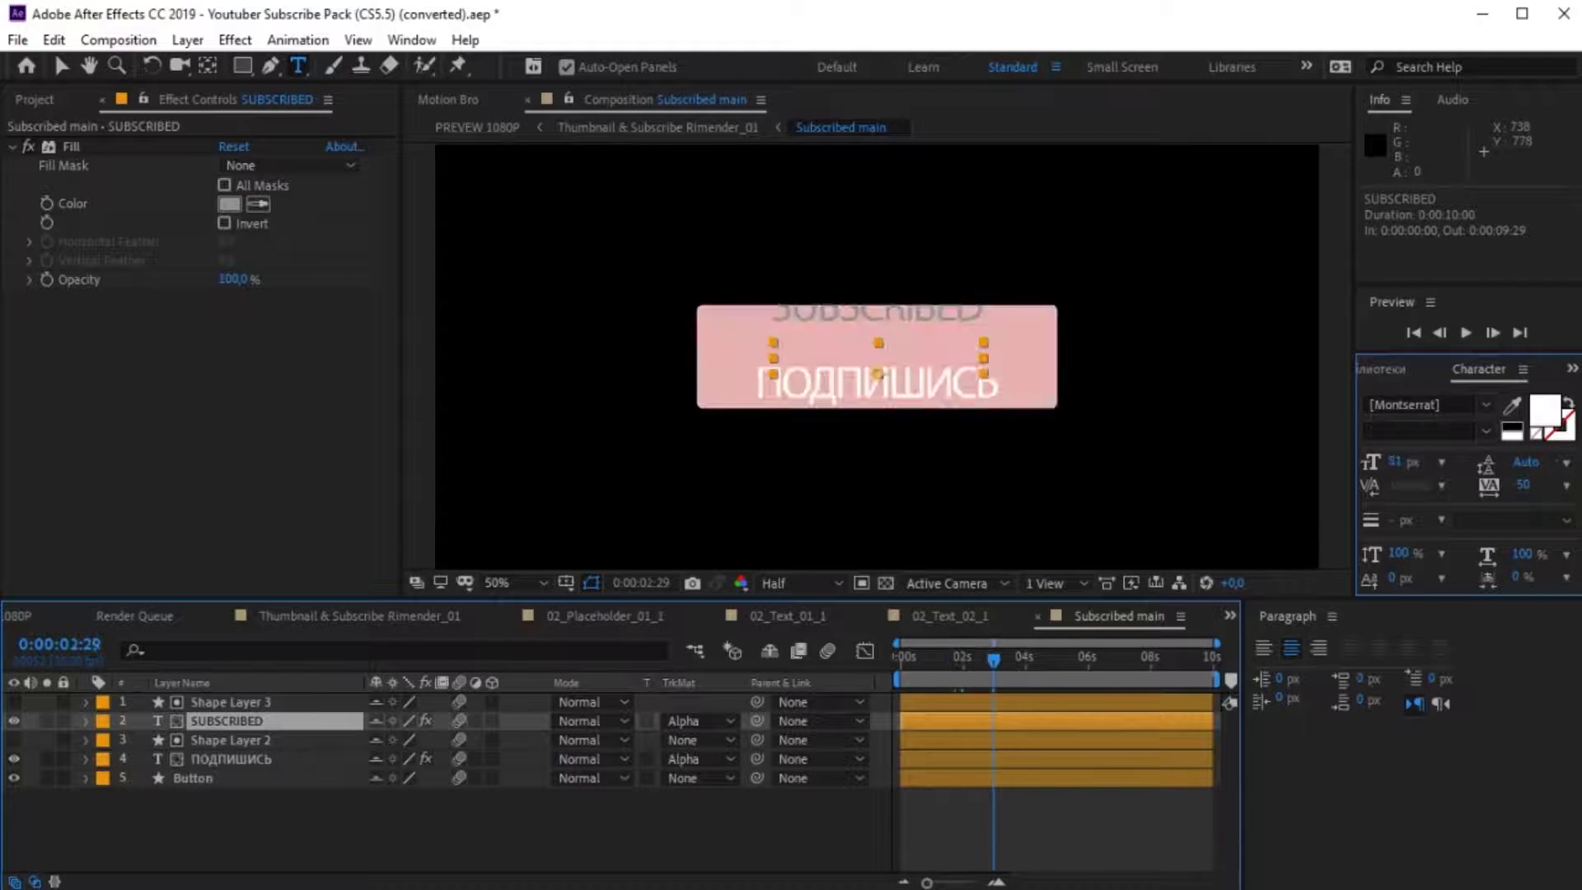
left_click(892, 358)
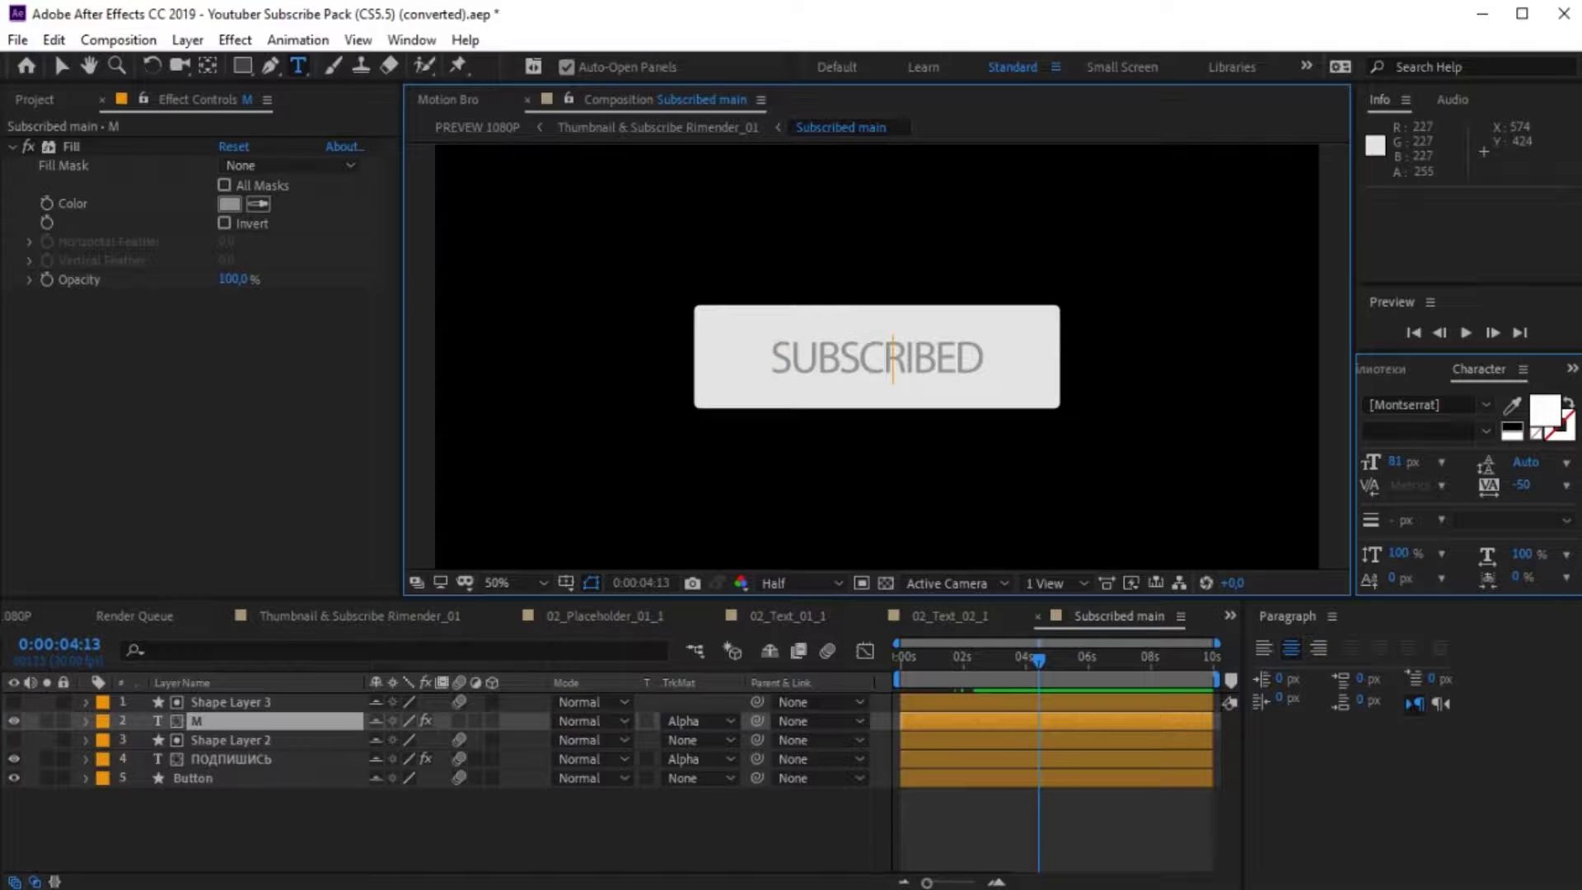
key("ctrl+a")
type("МОЛО")
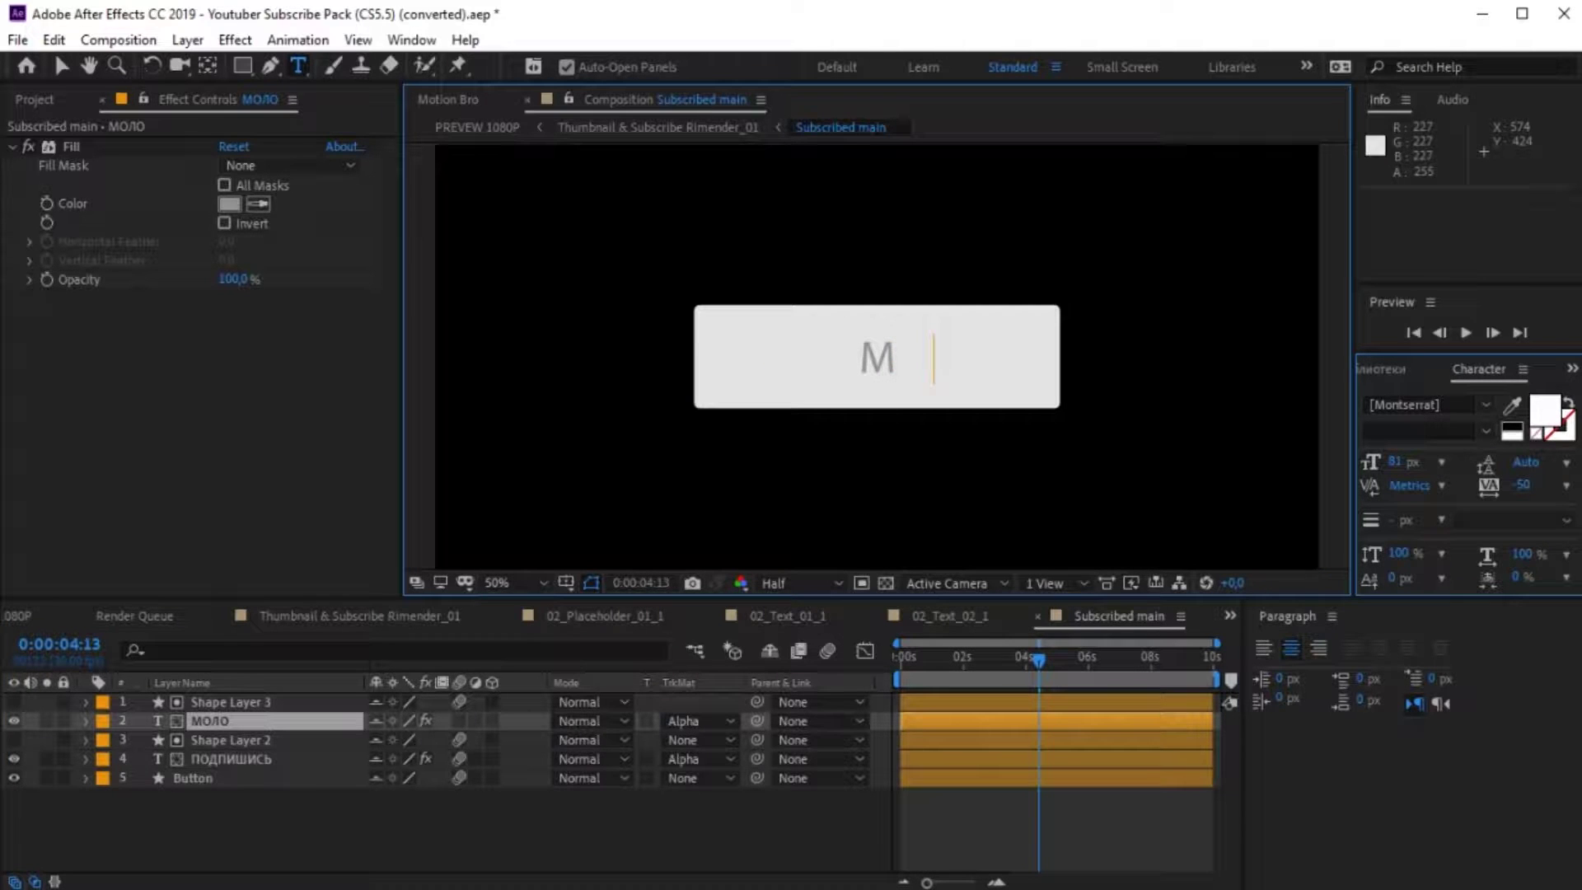
type("ДЕЦ!")
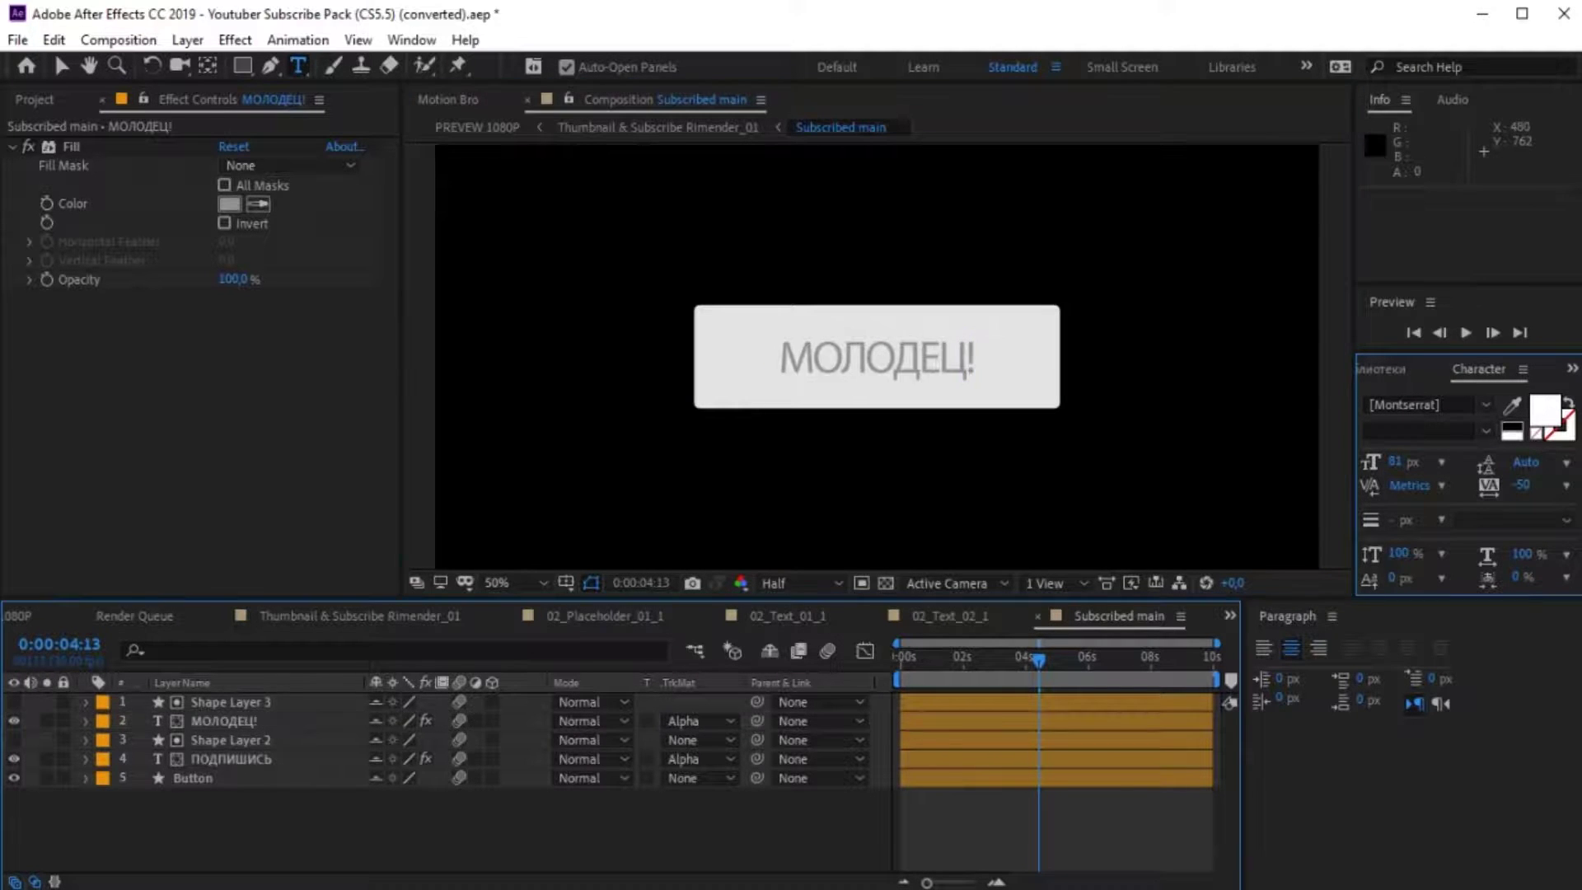
left_click(359, 616)
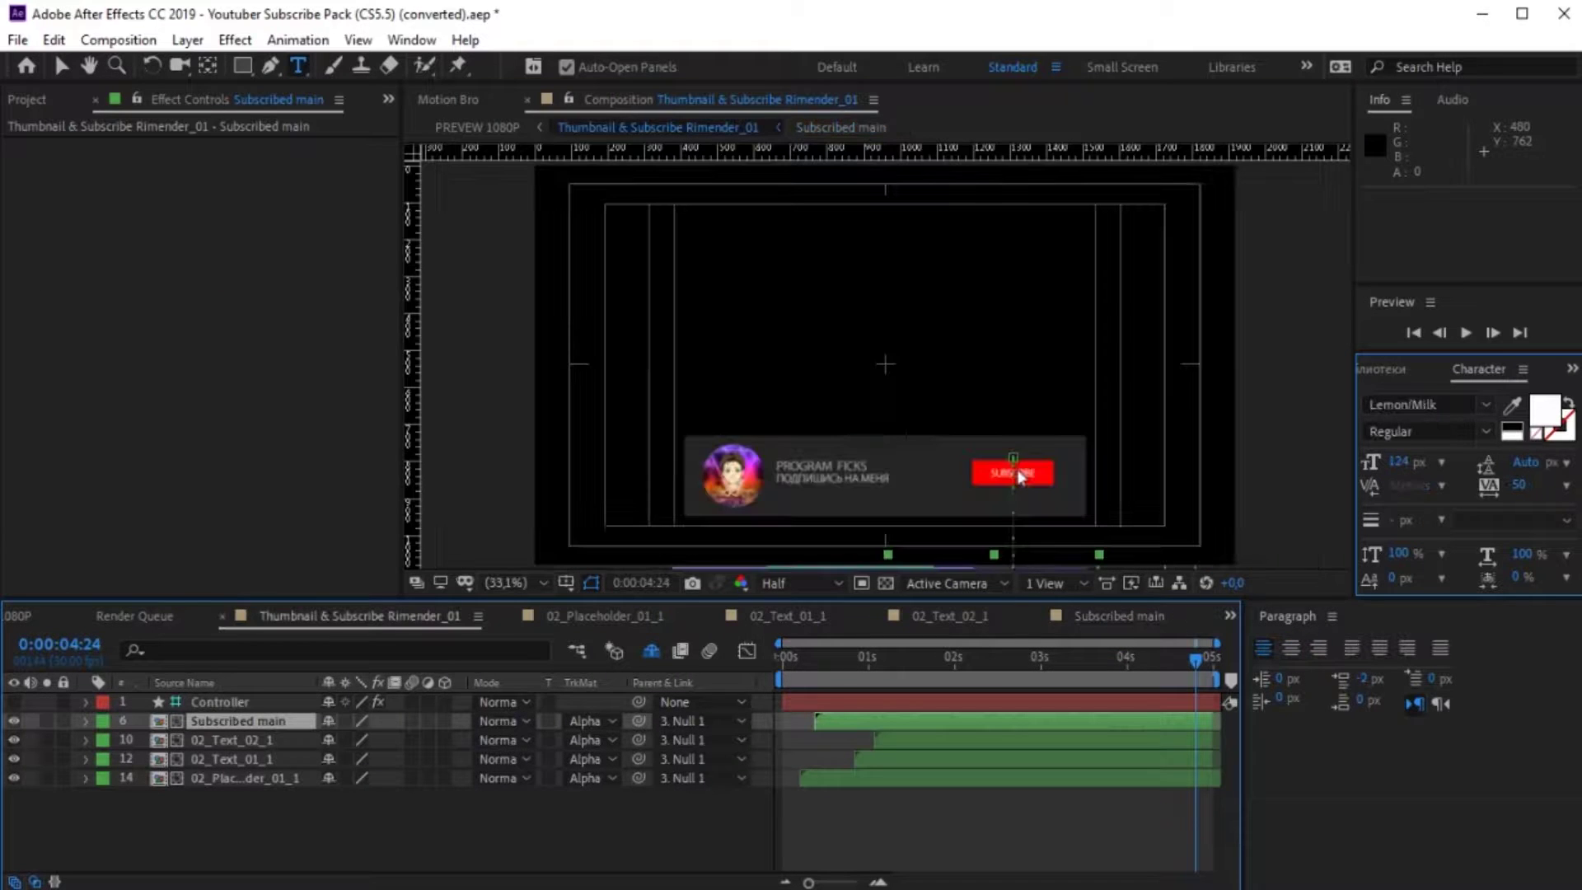
left_click_drag(1195, 659, 978, 660)
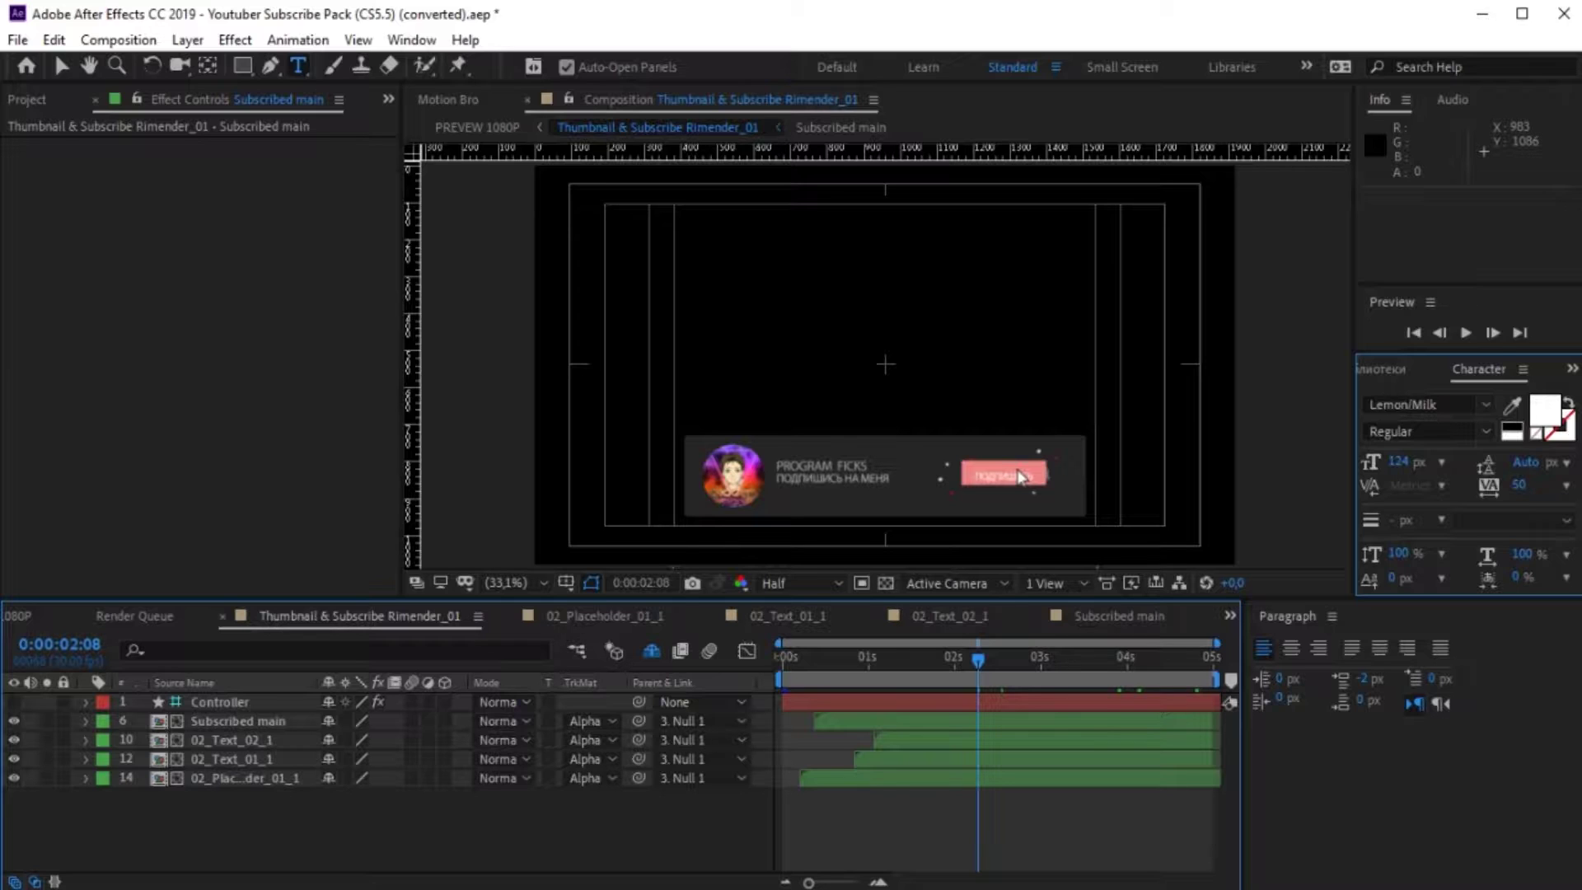
Show the transparency grid, set output to QuickTime with RGB + Alpha, and name the output file.
left_click(886, 583)
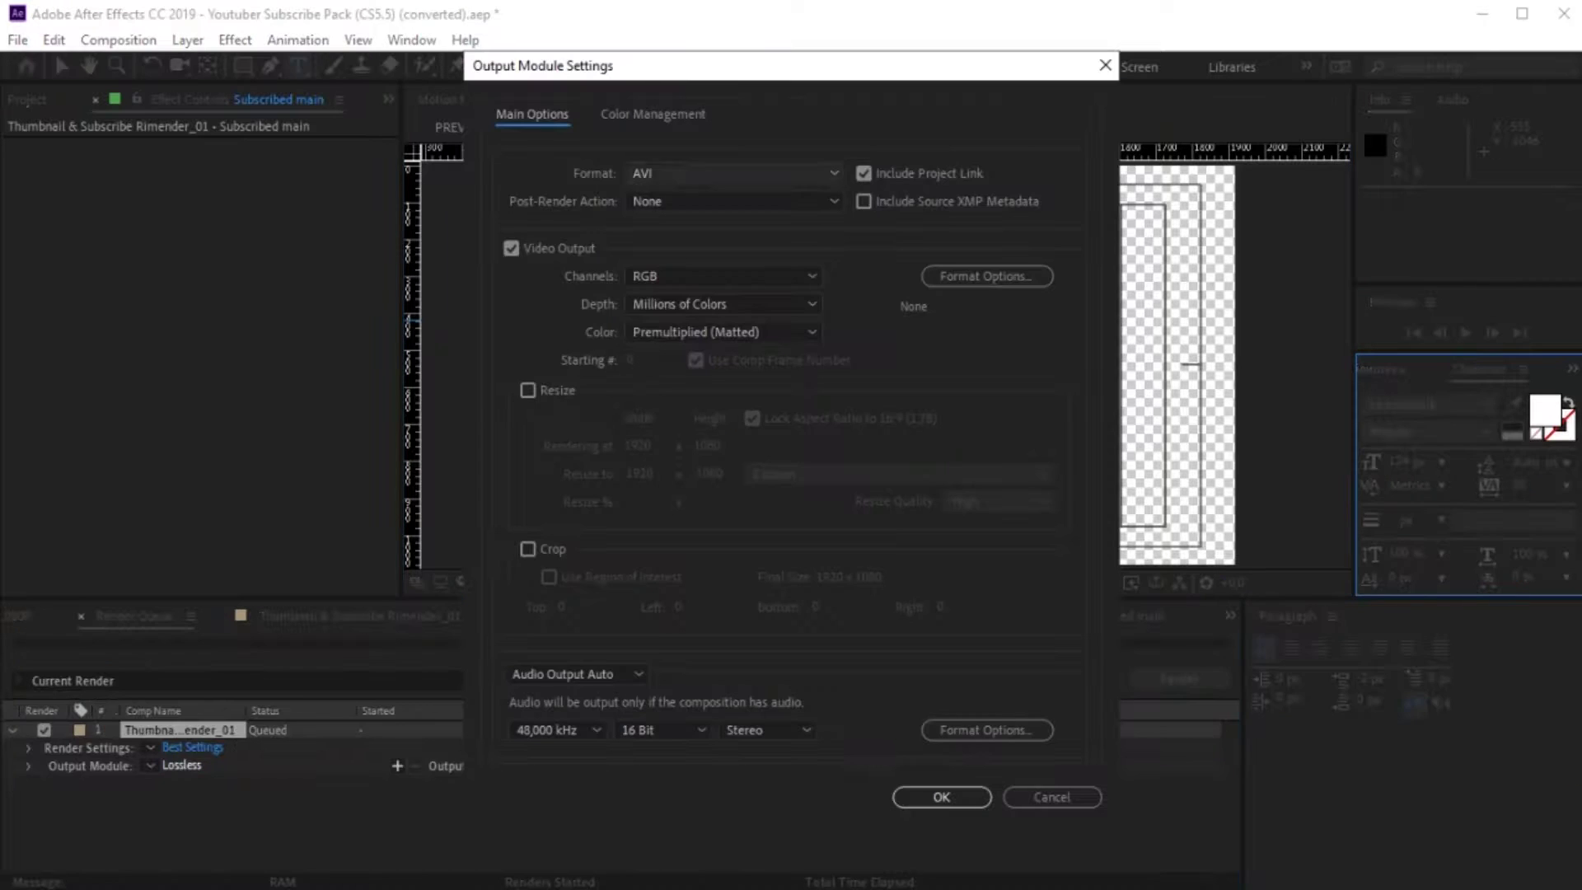
left_click(733, 173)
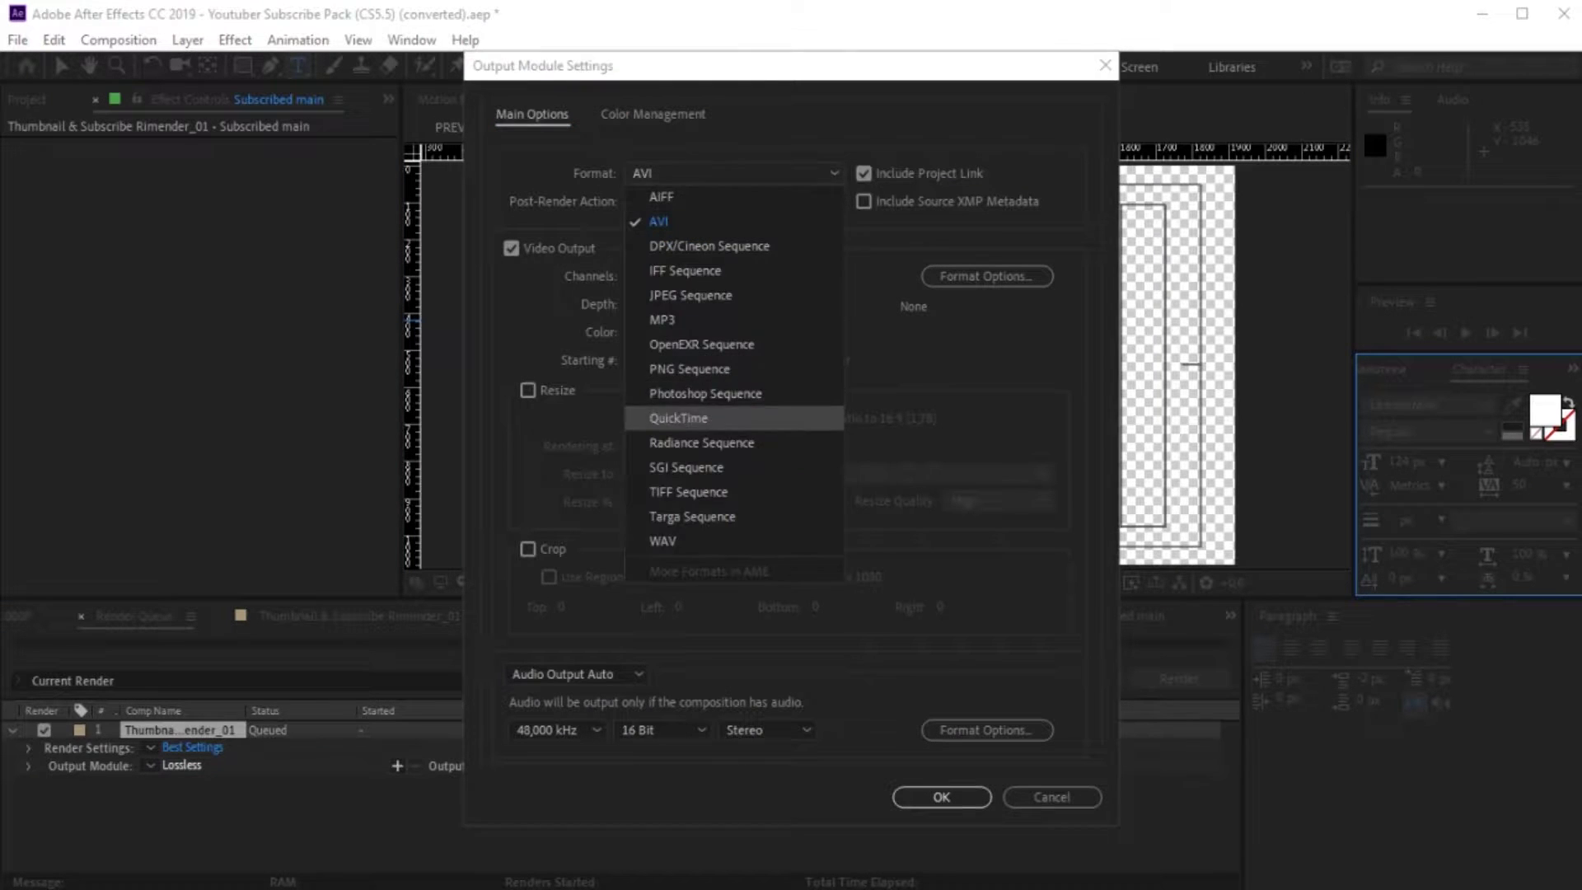
left_click(684, 418)
left_click(724, 276)
left_click(700, 348)
key("Return")
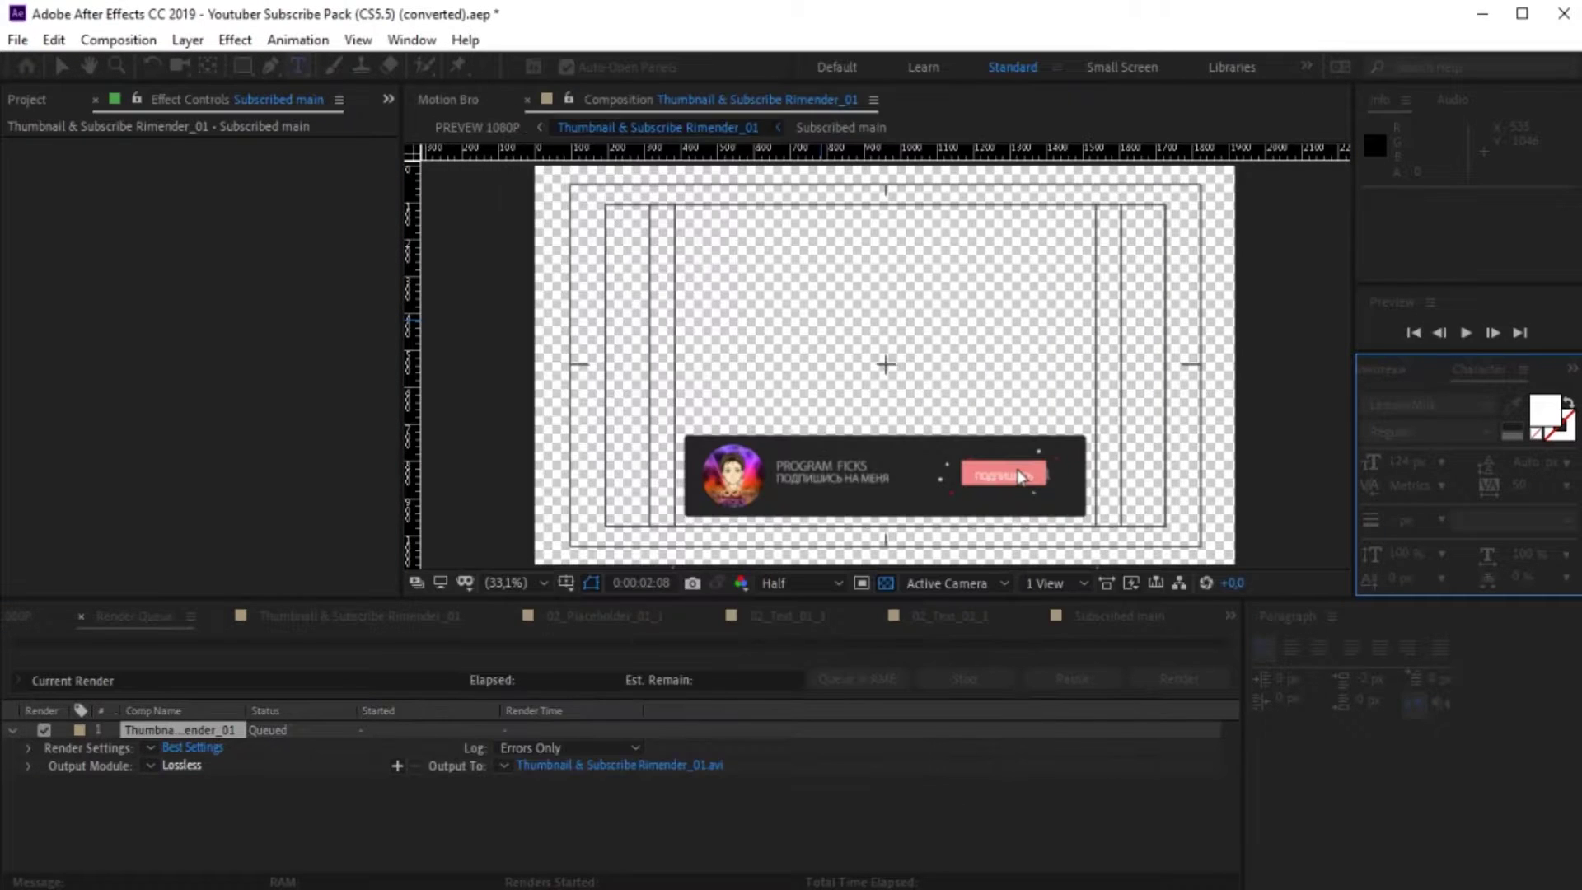
left_click(624, 765)
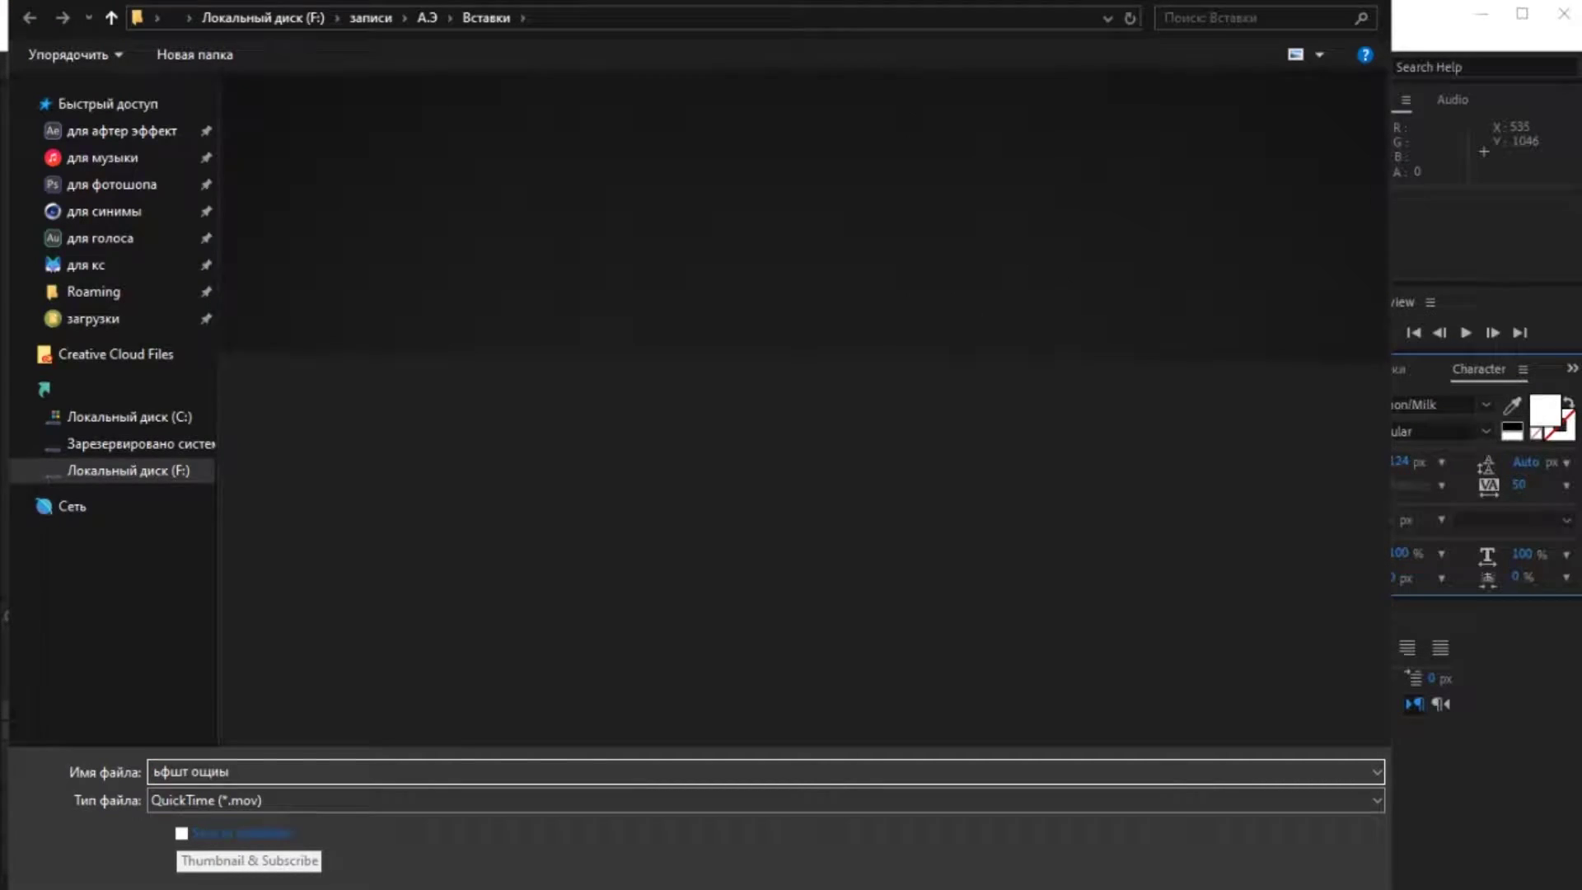
key("Return")
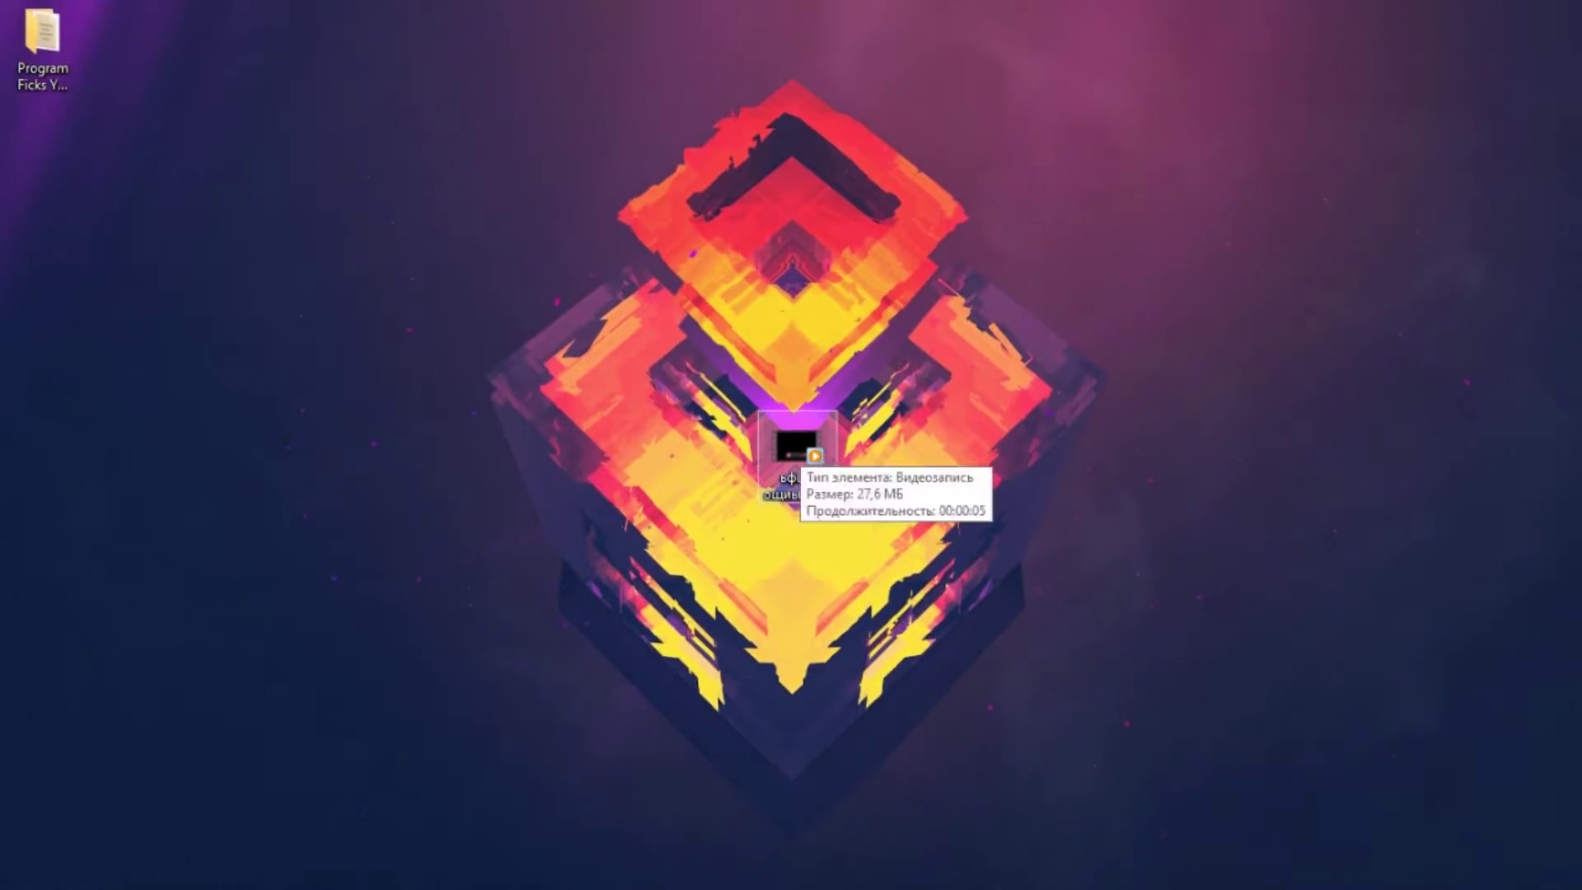
Play the rendered .mov file from the desktop.
double_click(795, 449)
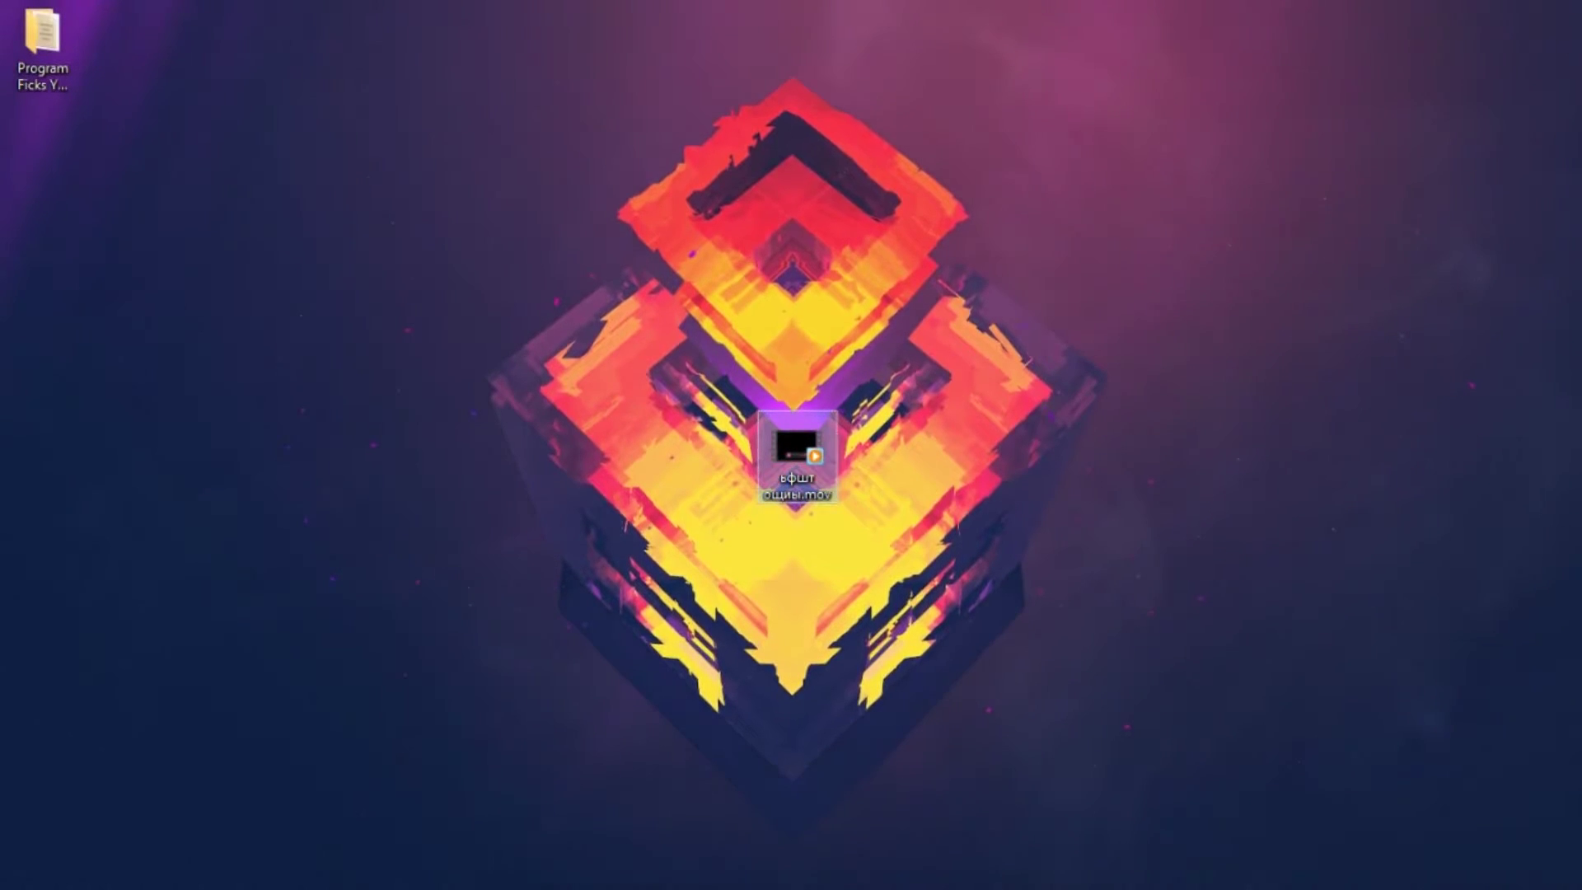